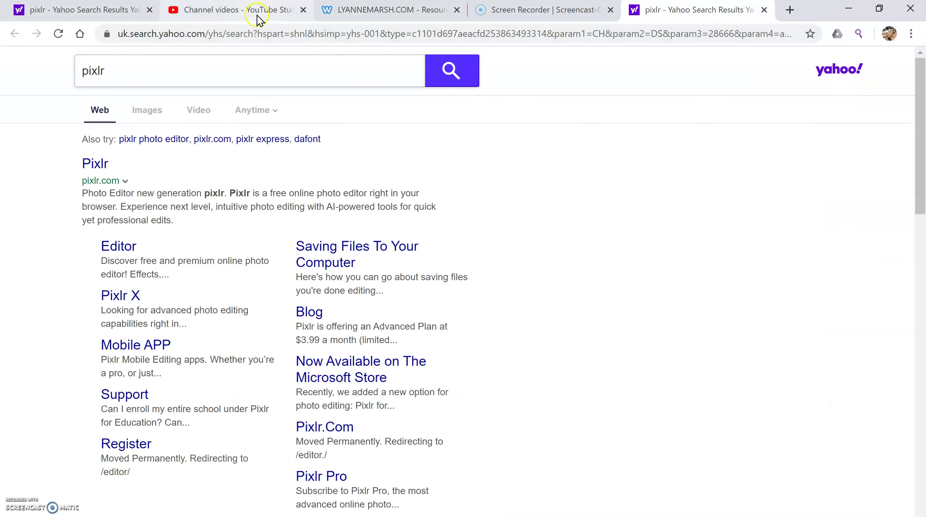
- Look over the tear examples on slide 2 of the tutorial presentation
key(alt+Tab)
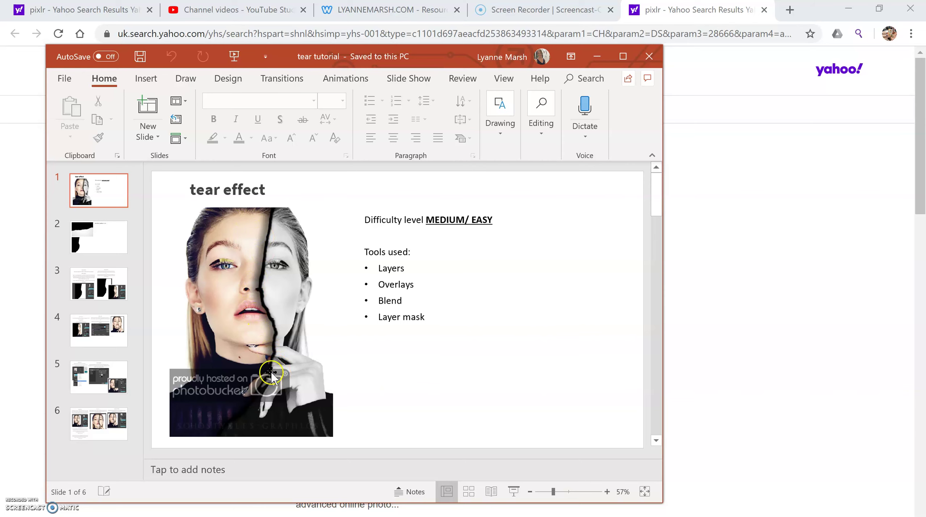
click(737, 150)
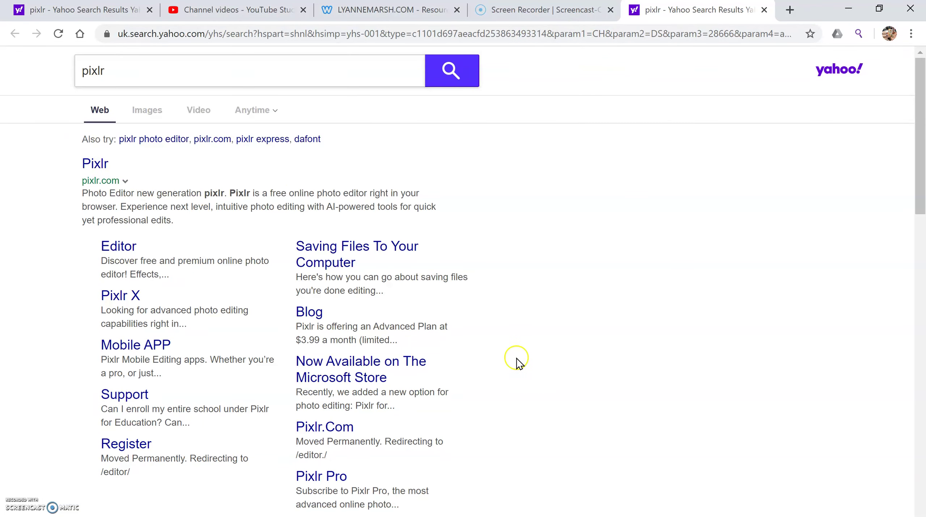
key(alt+Tab)
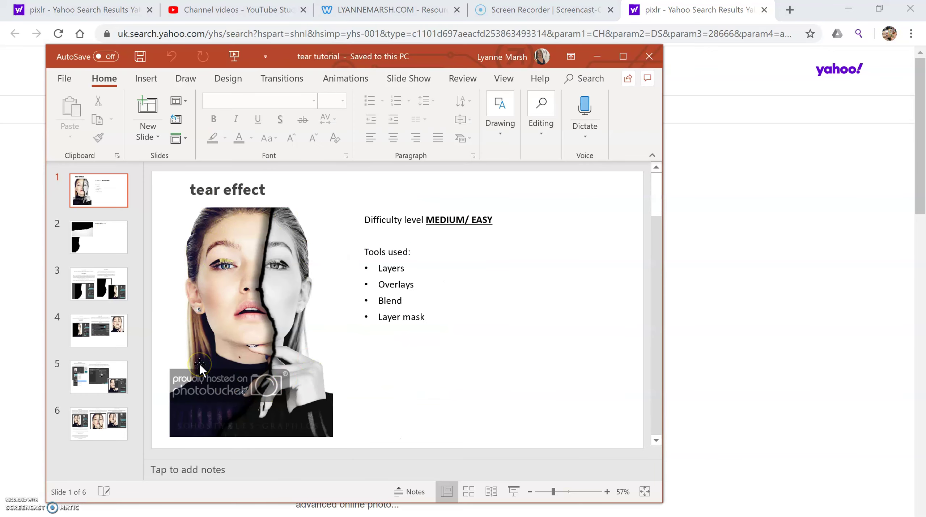
click(112, 245)
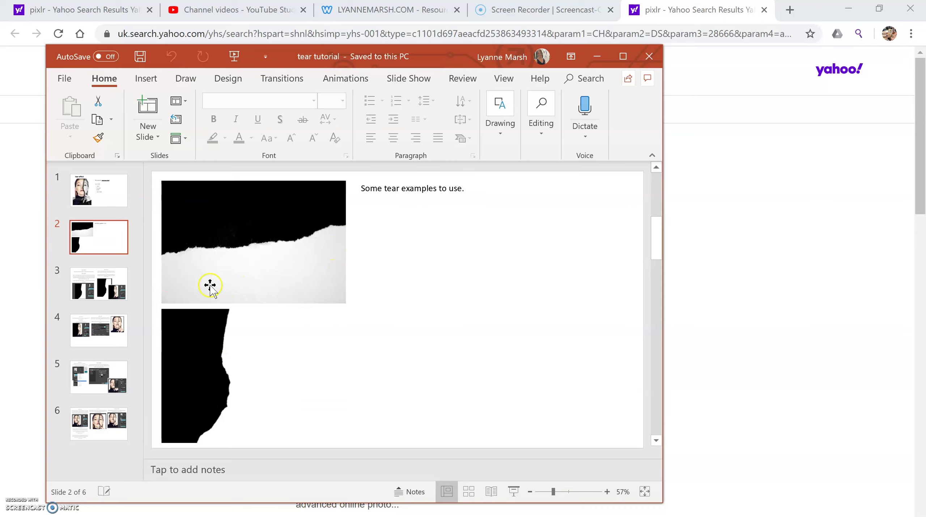
key(alt+Tab)
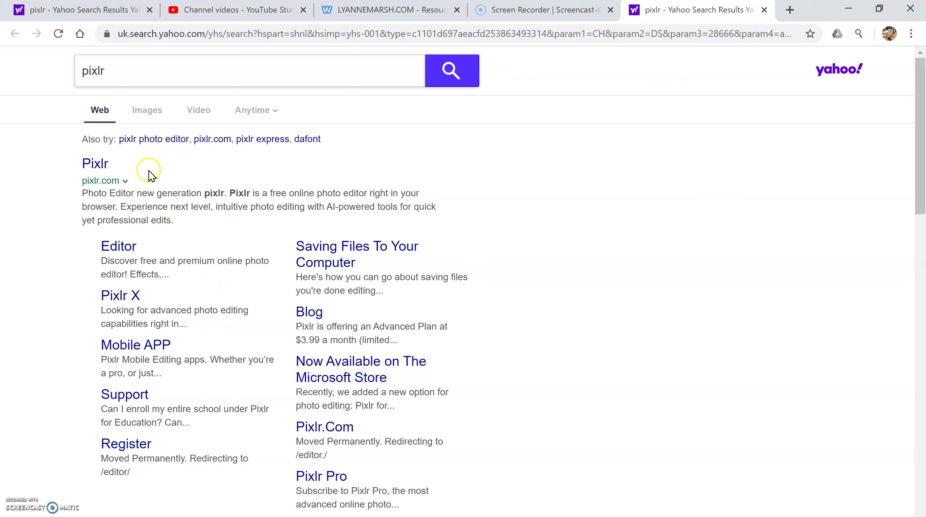
- Go to the Pixlr website and launch the Pixlr E photo editor
click(96, 165)
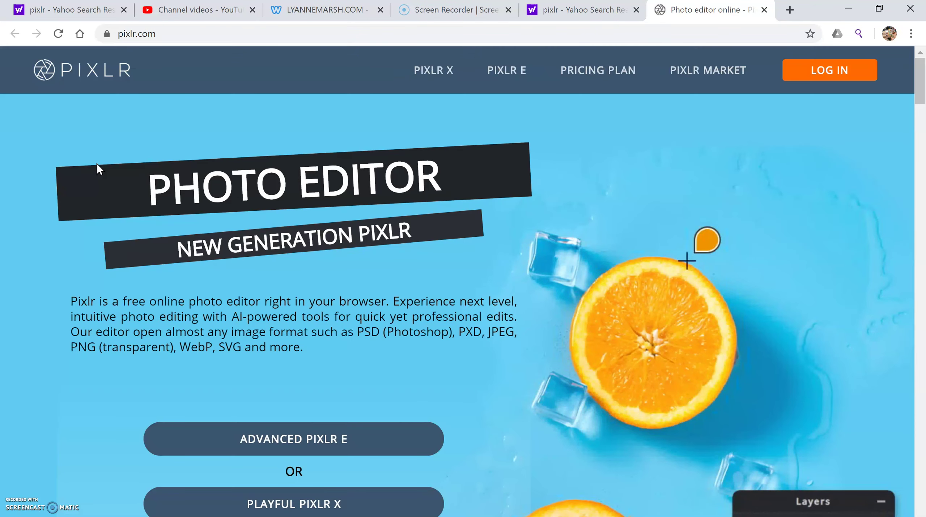
scroll(387, 248, down, 1)
scroll(387, 244, up, 1)
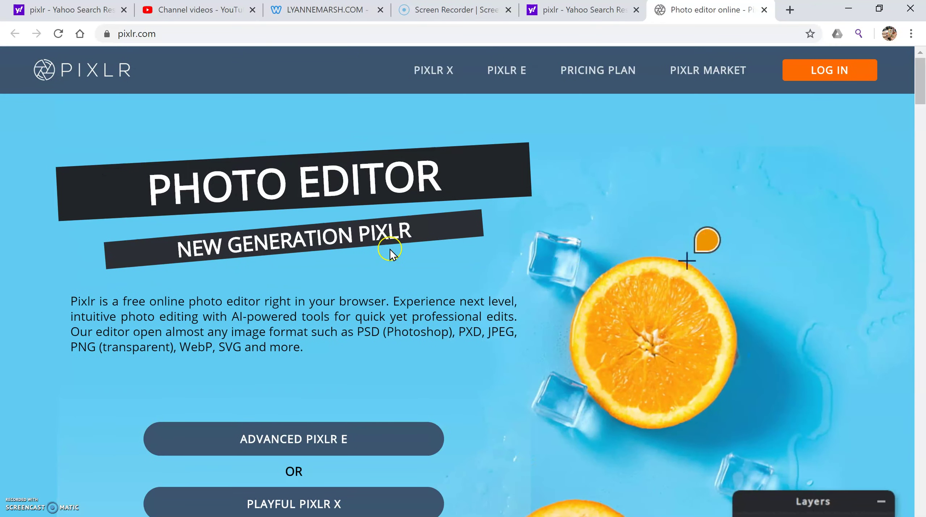
click(512, 67)
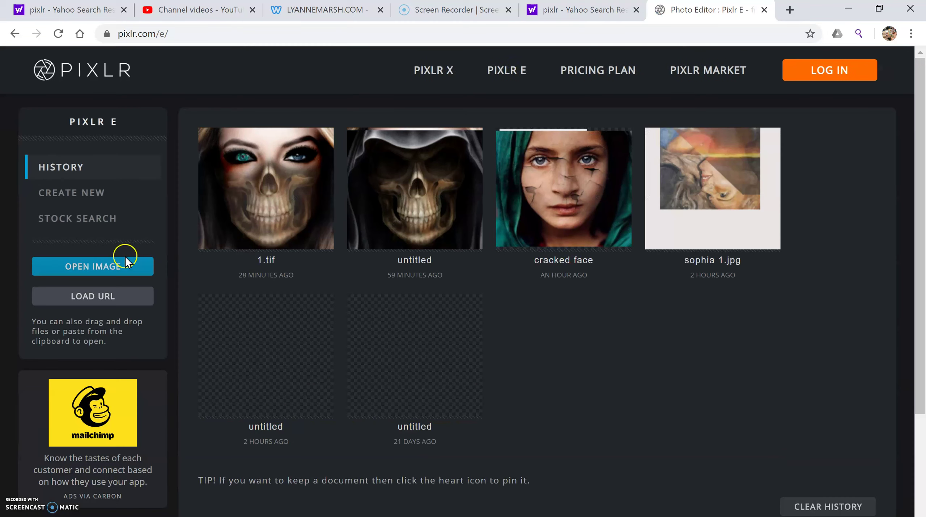
- Open the portrait 2.jpg from the Desktop in Pixlr E
click(77, 201)
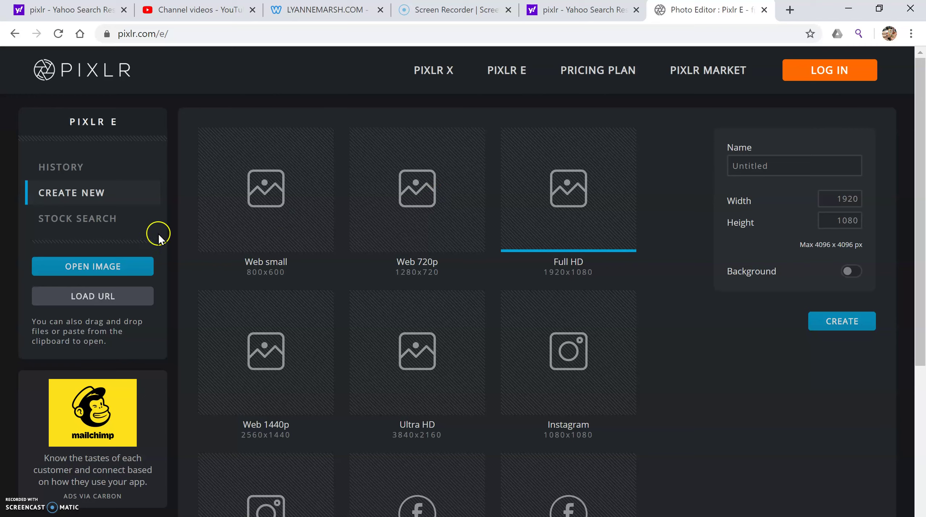
click(120, 267)
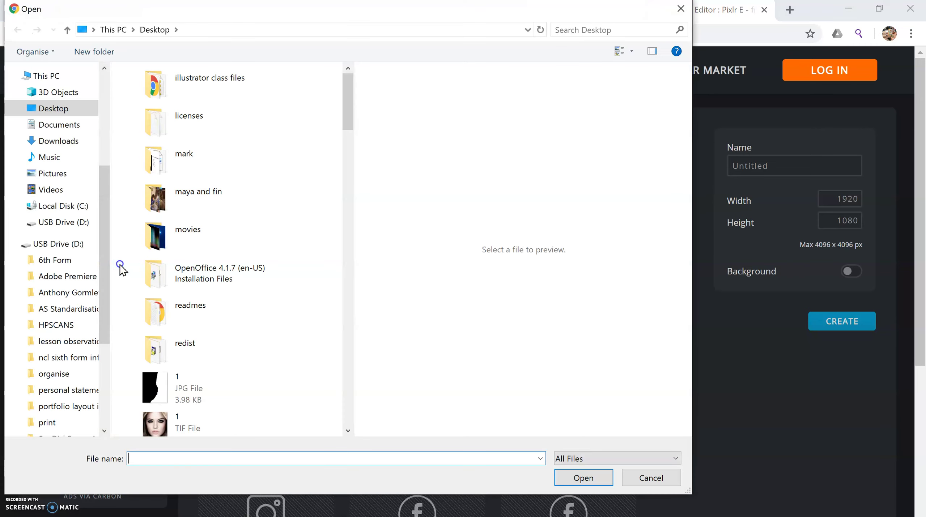
scroll(239, 355, down, 5)
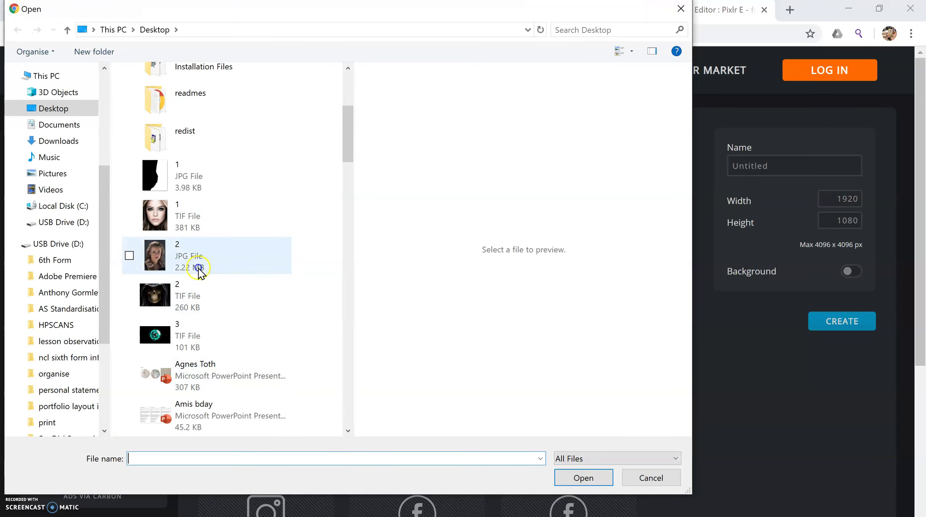
scroll(261, 251, down, 3)
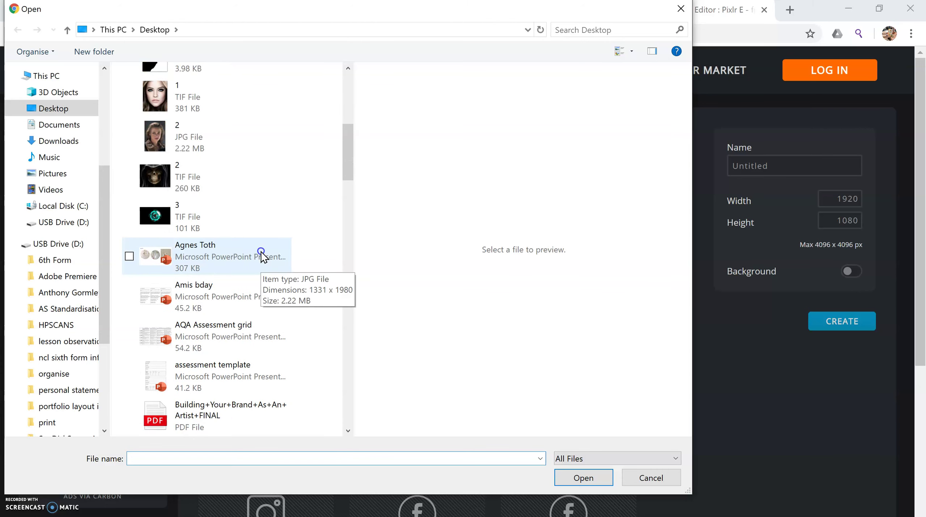
click(186, 144)
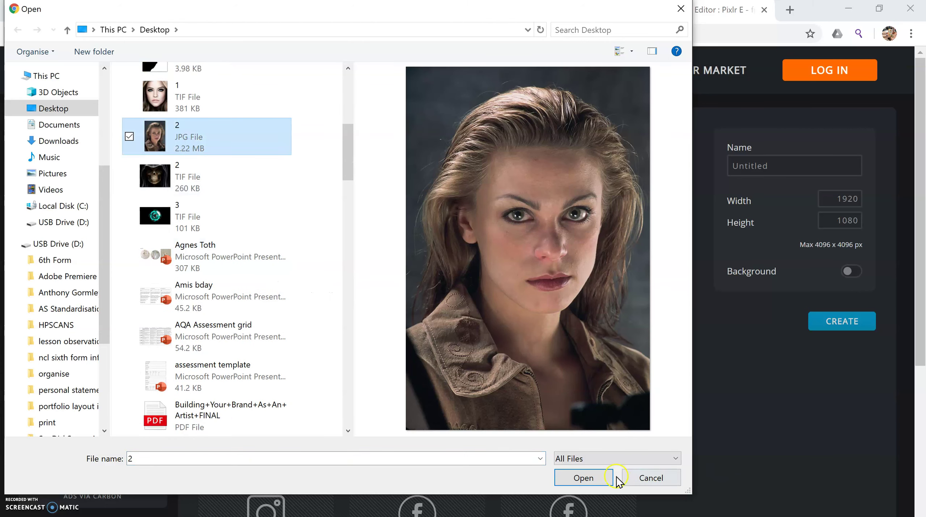
click(596, 477)
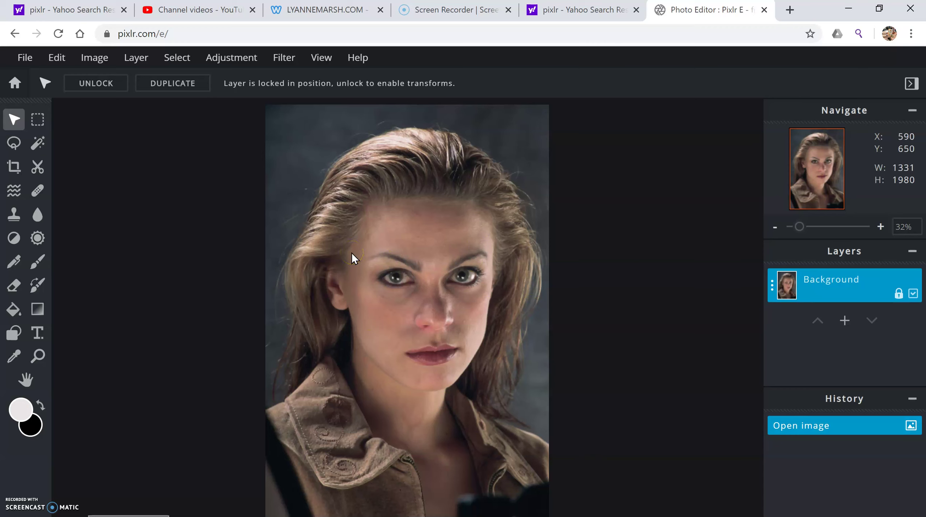
- Add the torn-edge image 1.jpg from the Desktop as a new layer with Layer > Add image as layer
click(145, 60)
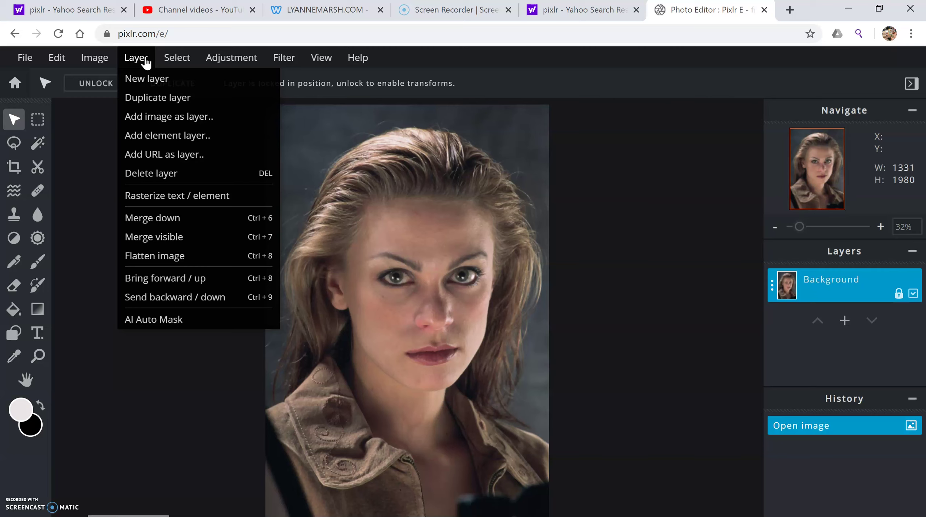
click(205, 119)
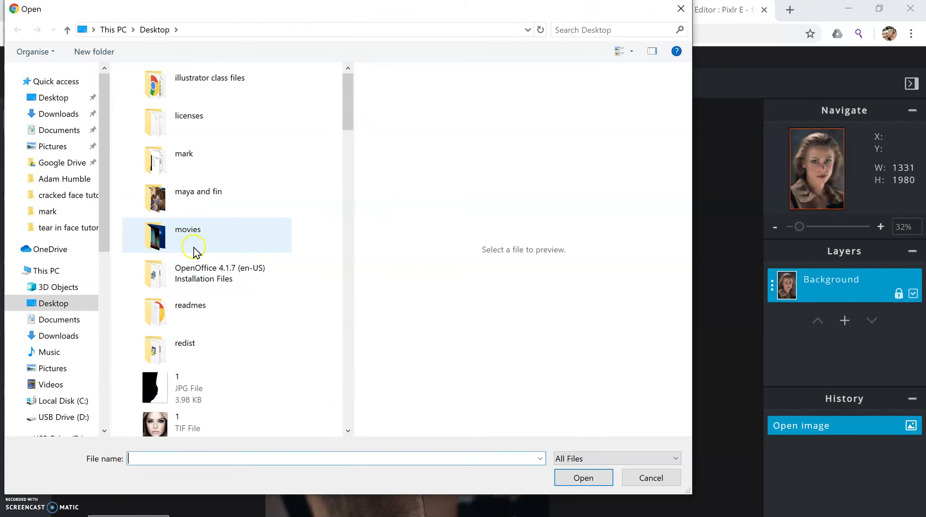
scroll(194, 252, down, 2)
click(192, 303)
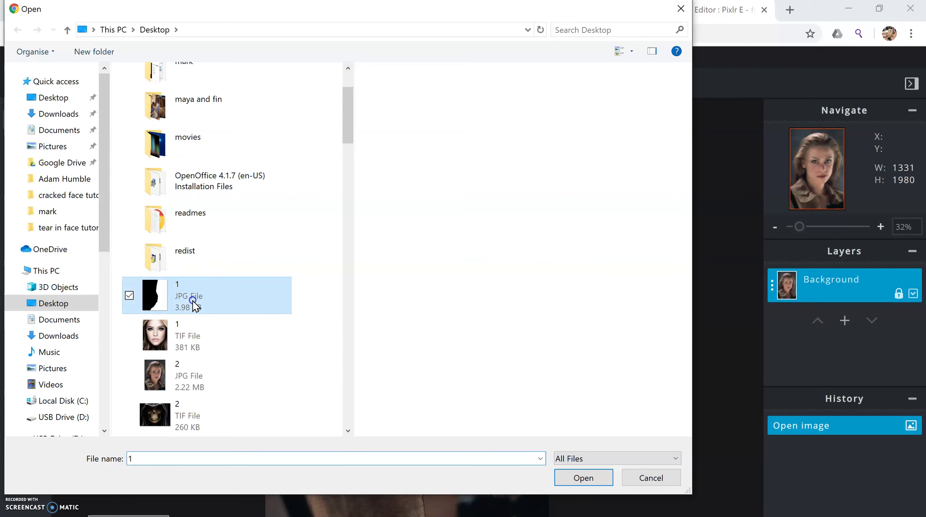
click(575, 483)
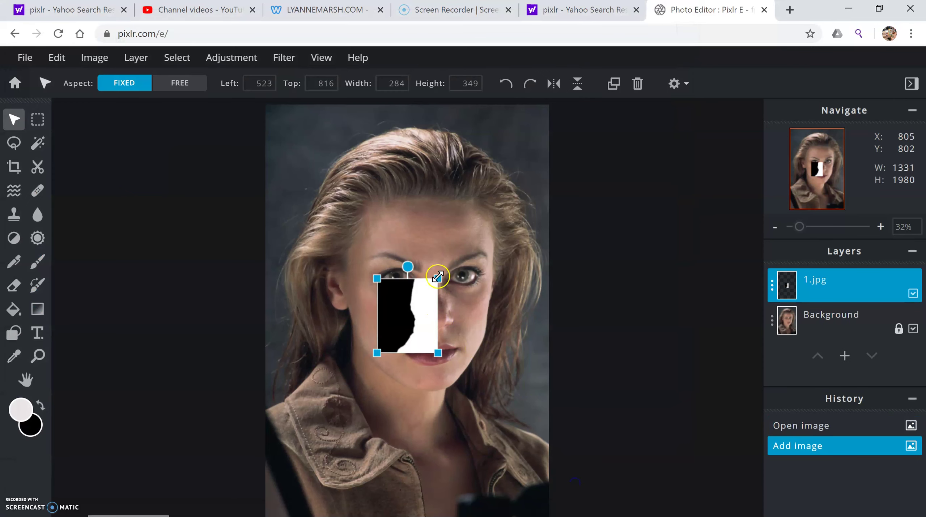
- Enlarge the 1.jpg tear layer and drop its transparency to about 52 to see the face
drag(438, 278, 534, 170)
drag(376, 353, 328, 446)
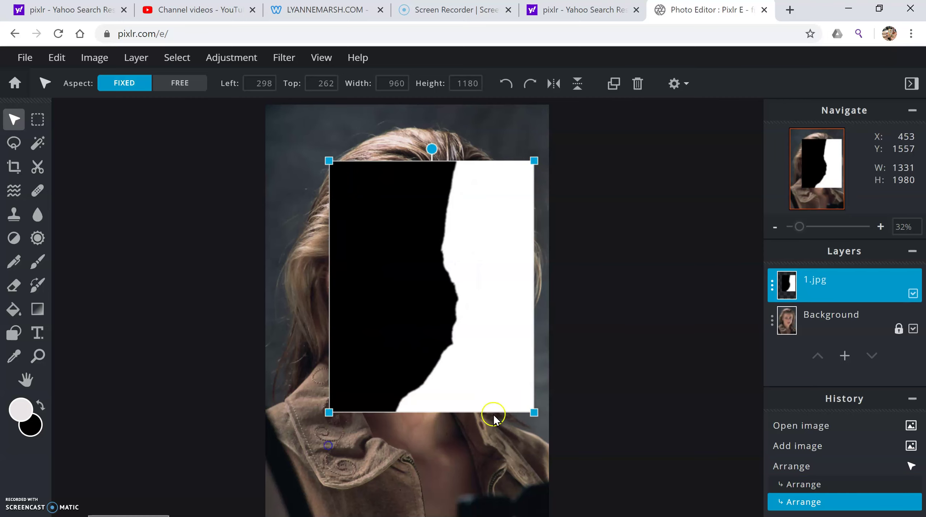
click(773, 290)
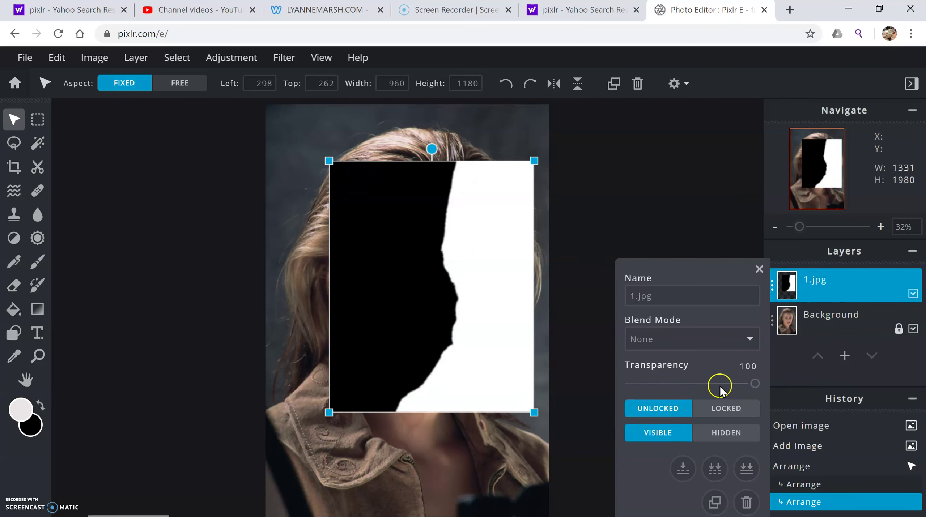
drag(752, 385, 697, 384)
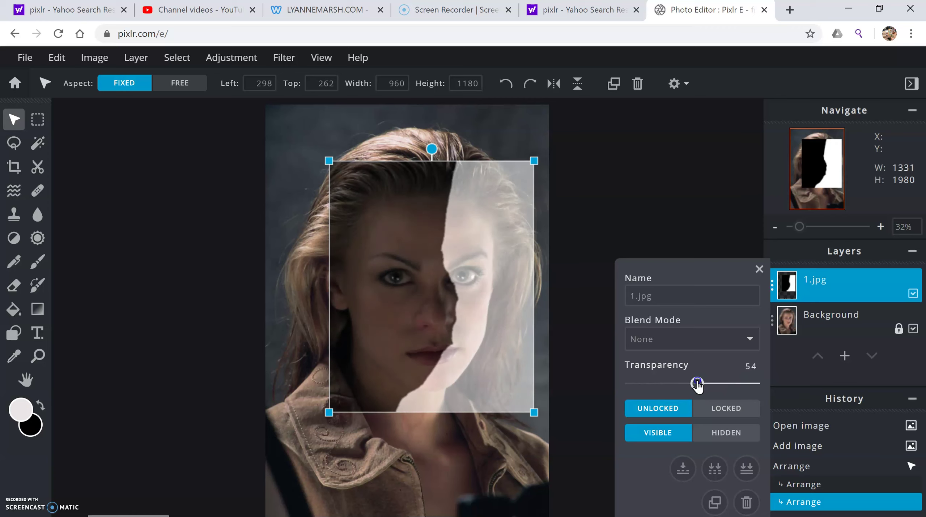
- Resize the tear layer to 1043 × 1282 over the face and restore transparency to 100
mouse_move(482, 295)
mouse_down()
mouse_move(479, 311)
mouse_move(465, 294)
mouse_up()
click(302, 412)
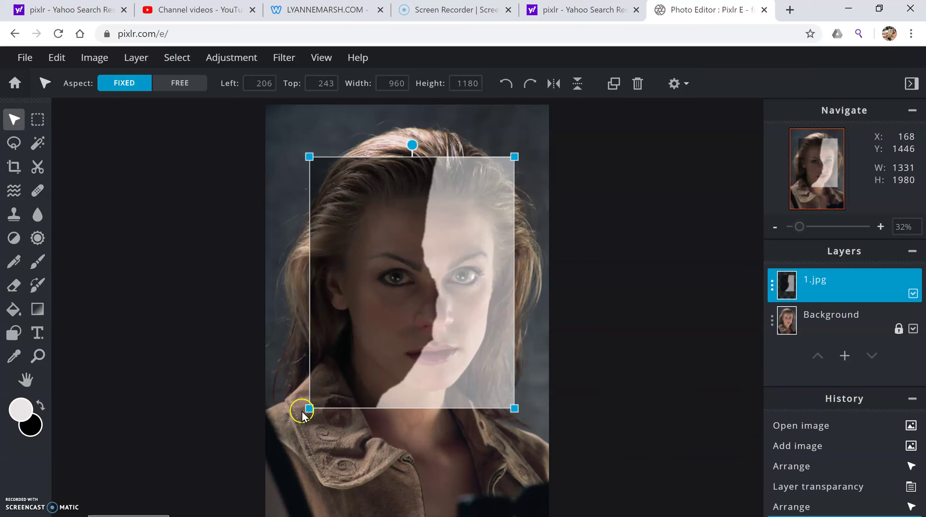
drag(307, 408, 294, 458)
mouse_move(469, 389)
mouse_down()
mouse_move(481, 411)
mouse_move(478, 396)
mouse_up()
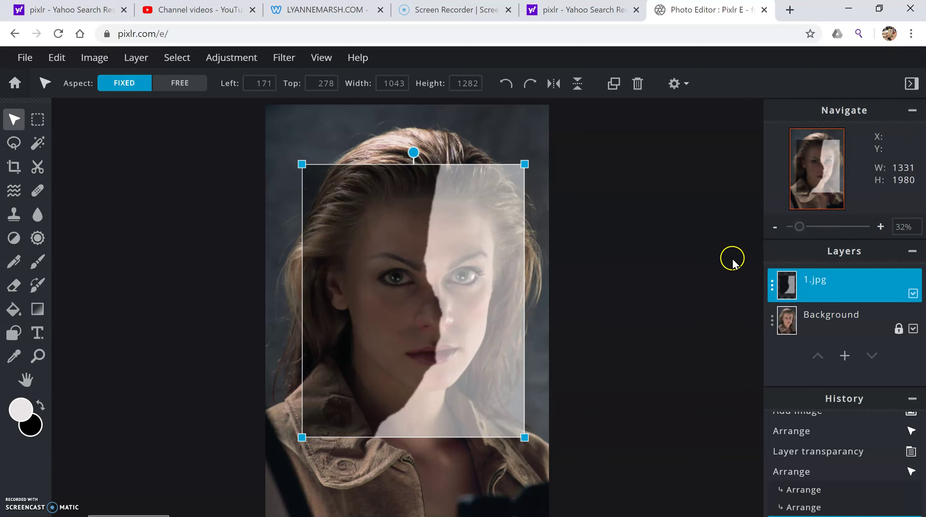
click(771, 287)
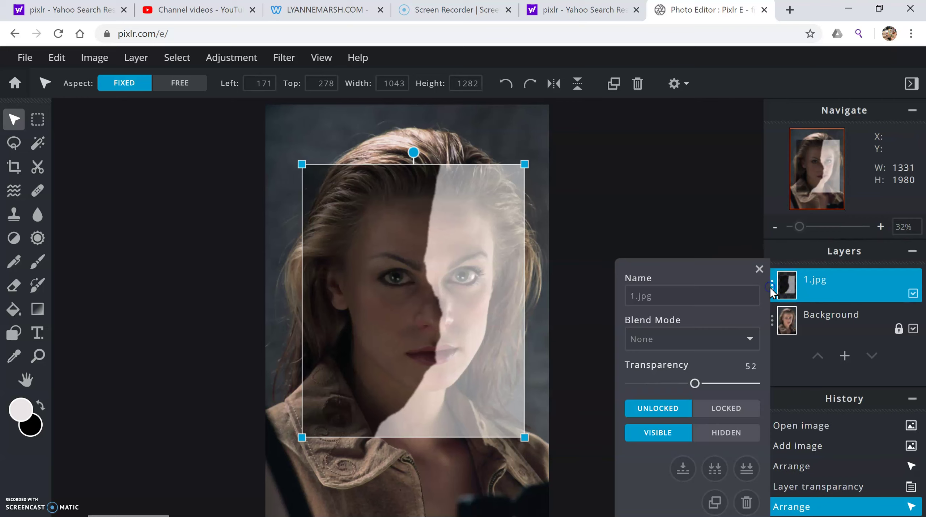
drag(694, 383, 755, 383)
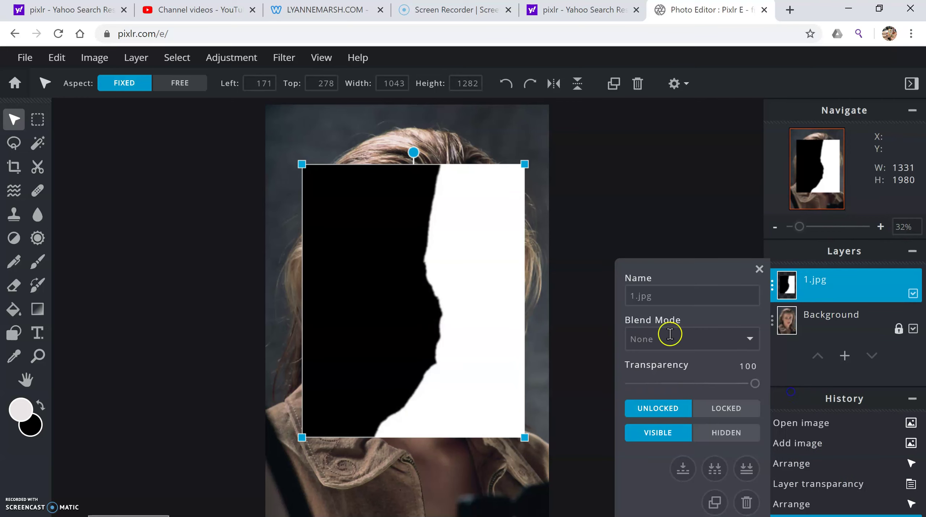
- Delete the white area of the 1.jpg layer with the Magic Wand, then deselect
click(580, 181)
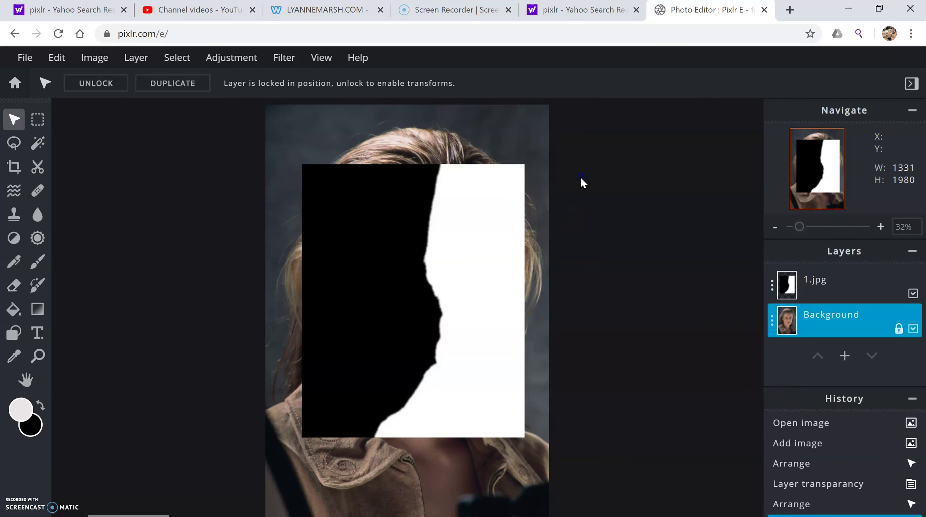
click(38, 143)
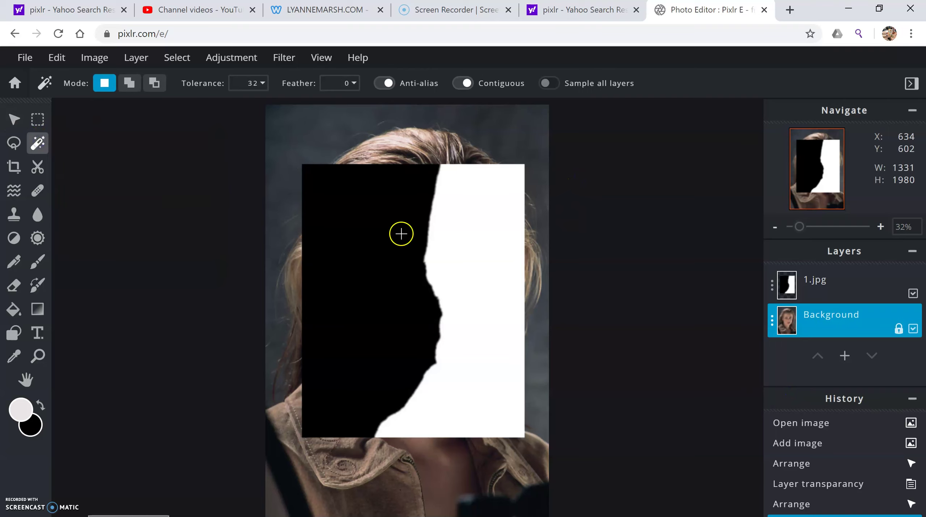
click(831, 285)
click(603, 304)
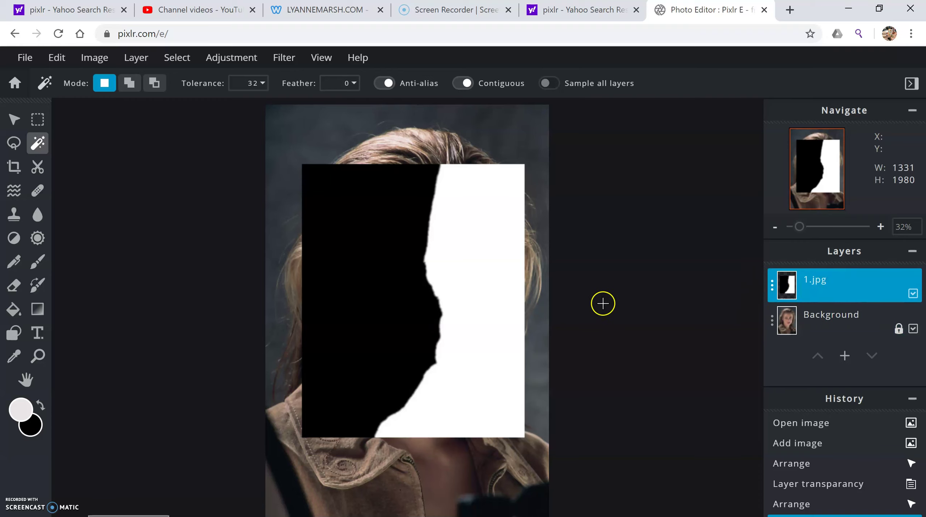
click(484, 278)
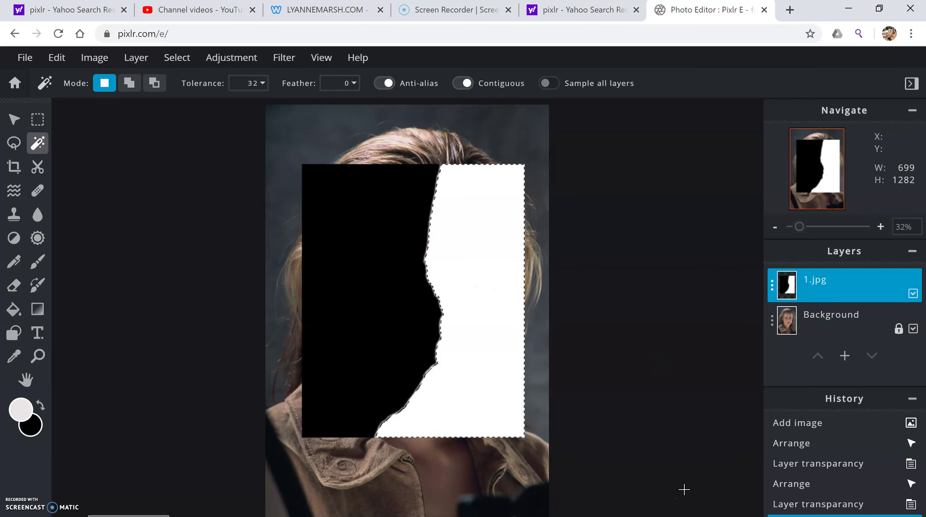
key(Delete)
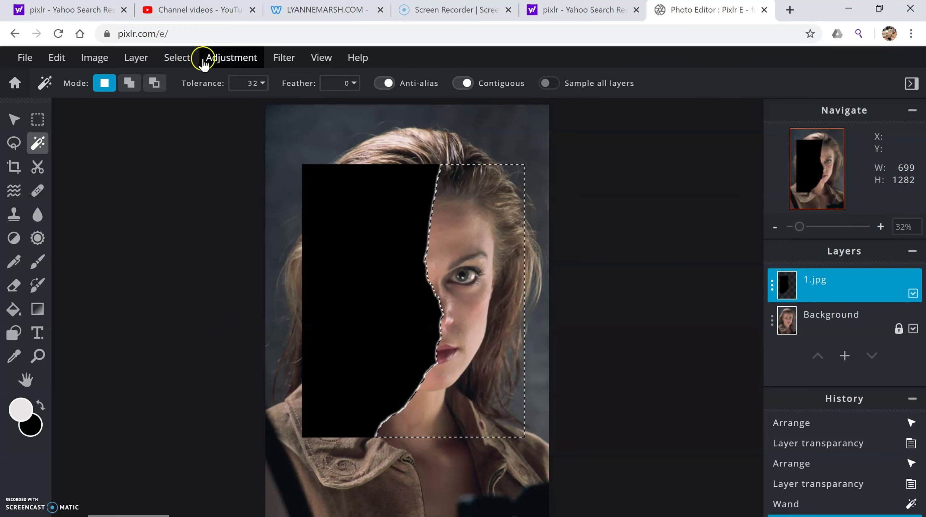
click(183, 60)
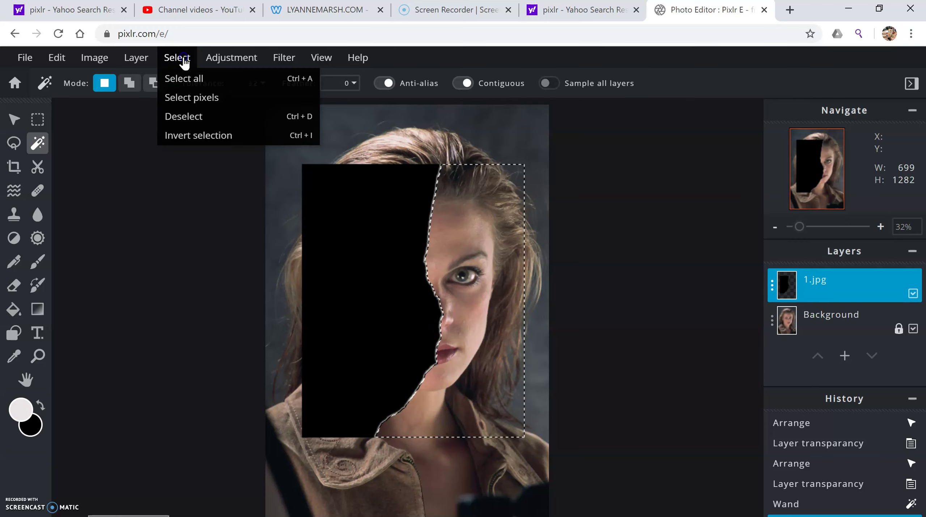
click(203, 112)
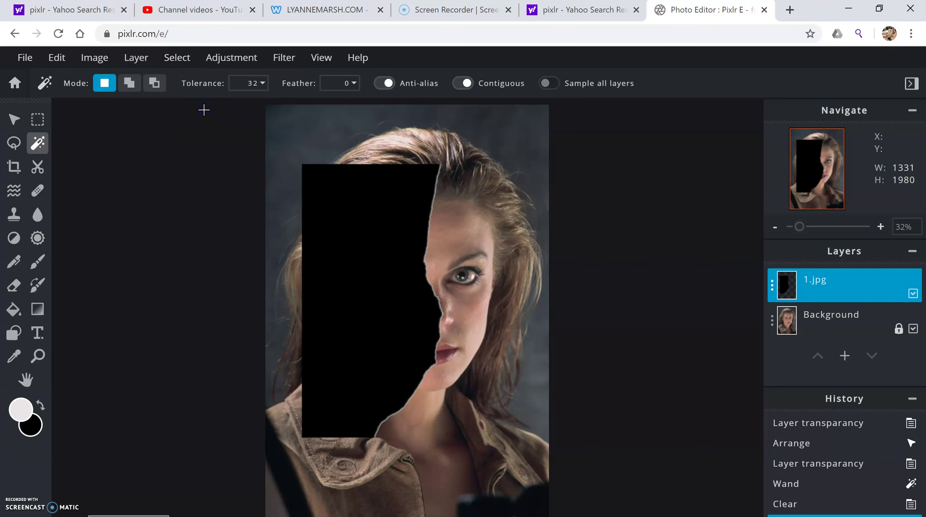
- Select the Eraser and set its brush size to 788 px
click(18, 154)
click(15, 296)
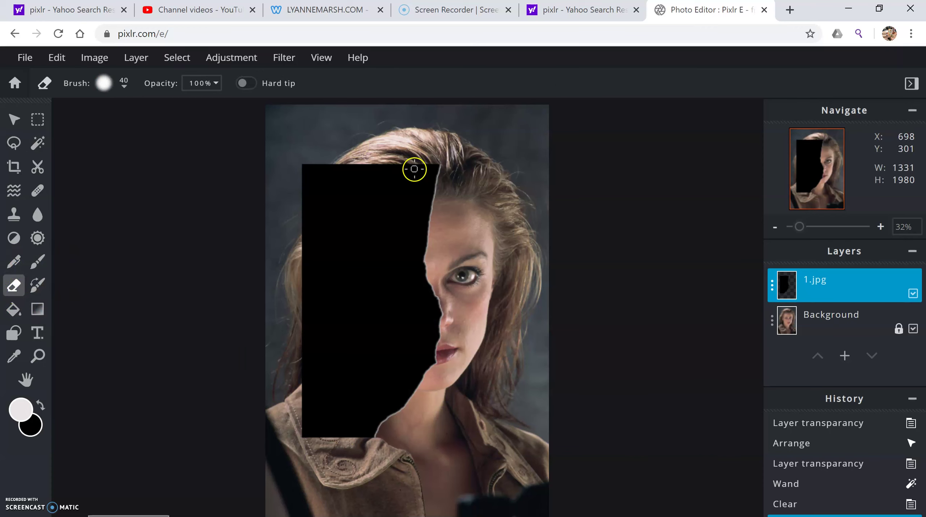
click(124, 87)
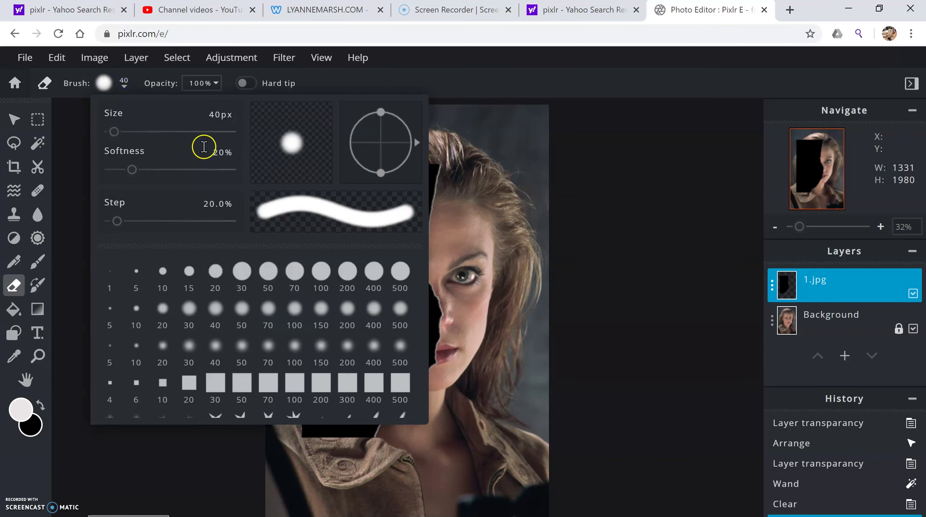
click(205, 131)
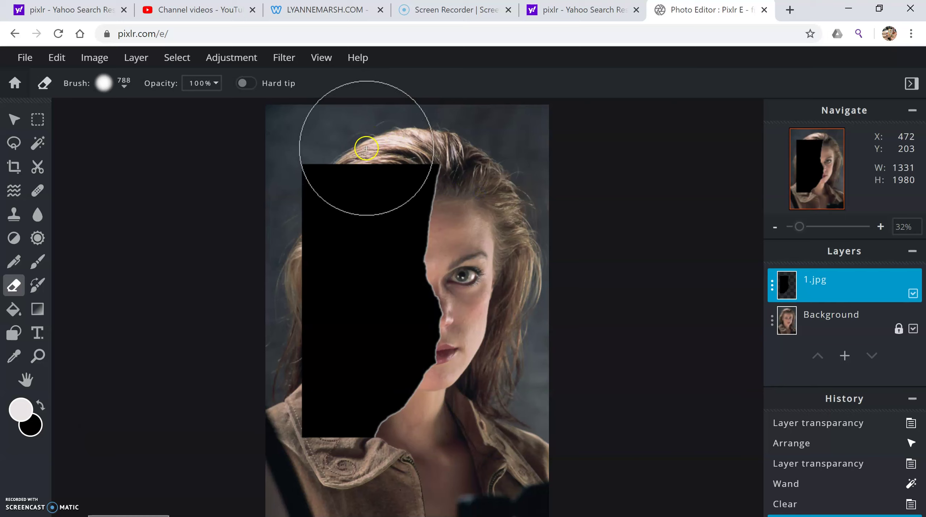
- Erase the black over the hair, forehead and cheek, leaving a thin torn edge
mouse_move(367, 148)
mouse_down()
mouse_move(340, 176)
mouse_move(318, 240)
mouse_move(291, 411)
mouse_up()
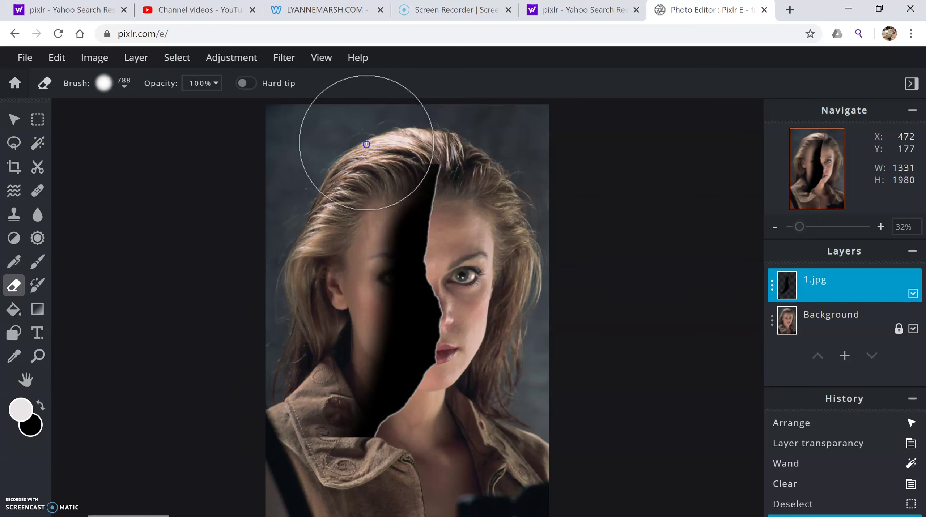
mouse_move(357, 180)
mouse_down()
mouse_move(345, 276)
mouse_move(362, 330)
mouse_move(305, 406)
mouse_move(308, 397)
mouse_up()
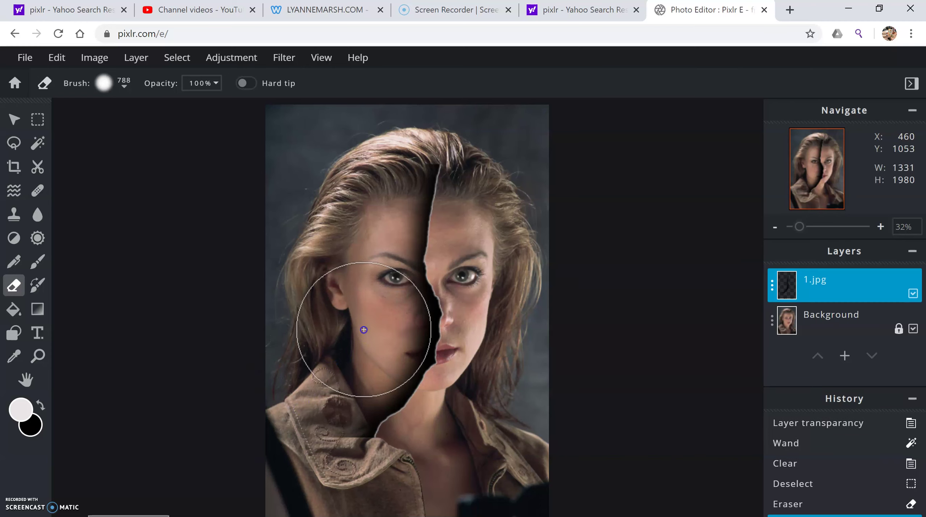
click(364, 330)
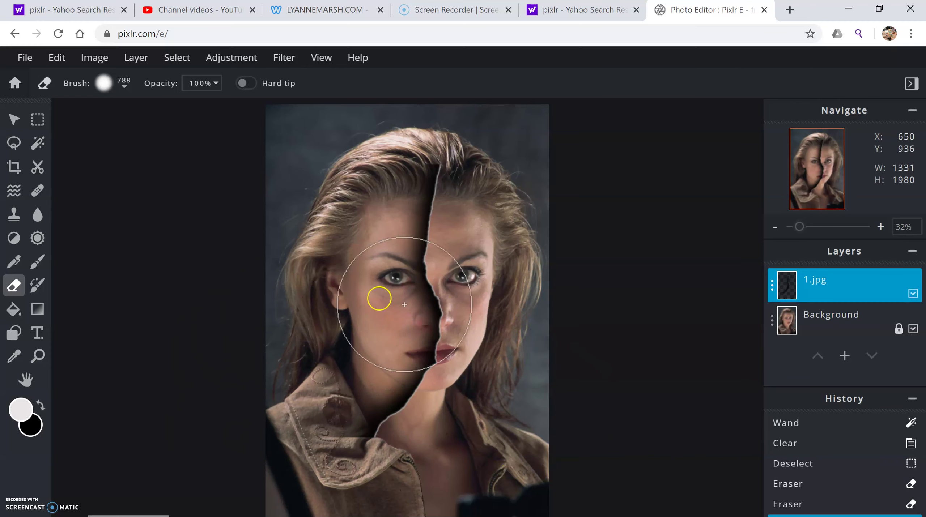
click(365, 157)
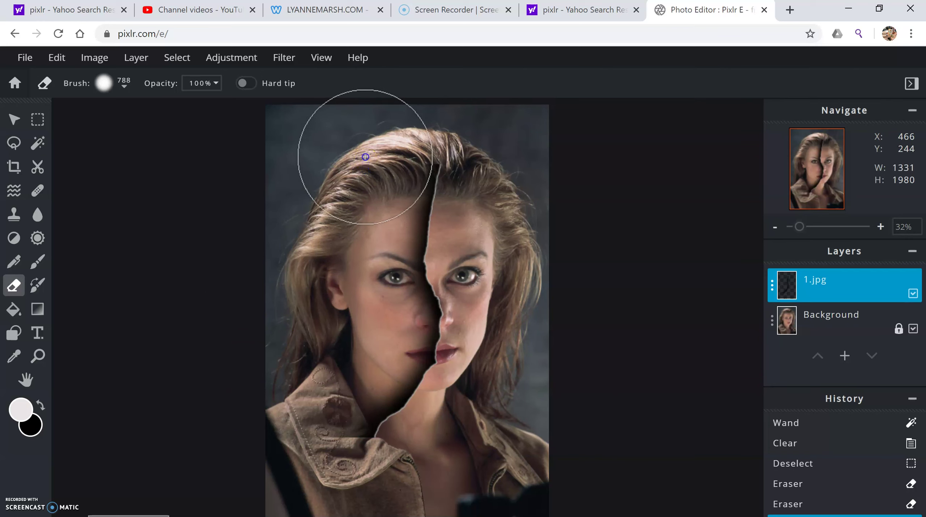
mouse_move(365, 157)
mouse_down()
mouse_move(370, 327)
mouse_move(341, 375)
mouse_move(329, 369)
mouse_move(351, 355)
mouse_move(312, 387)
mouse_move(314, 360)
mouse_move(318, 393)
mouse_up()
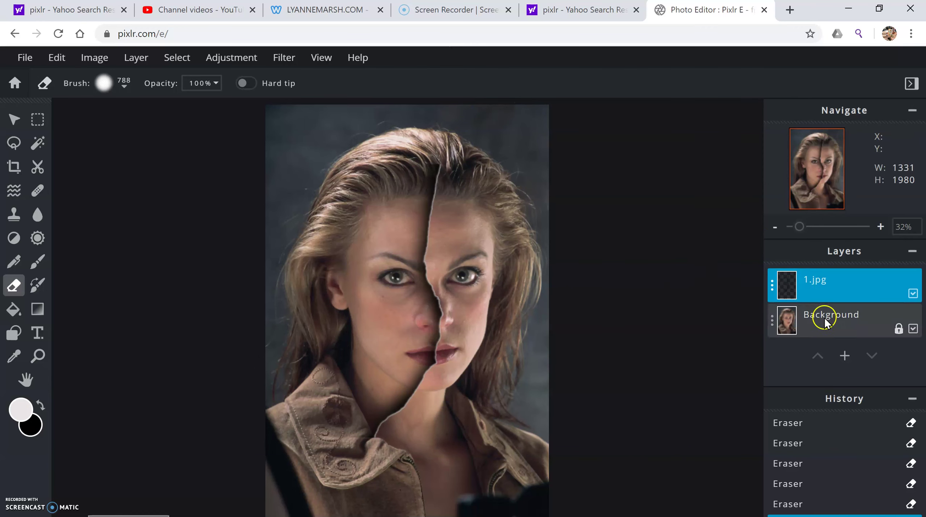
- Duplicate the Background layer from its Layer Settings to create Background Copy
click(773, 322)
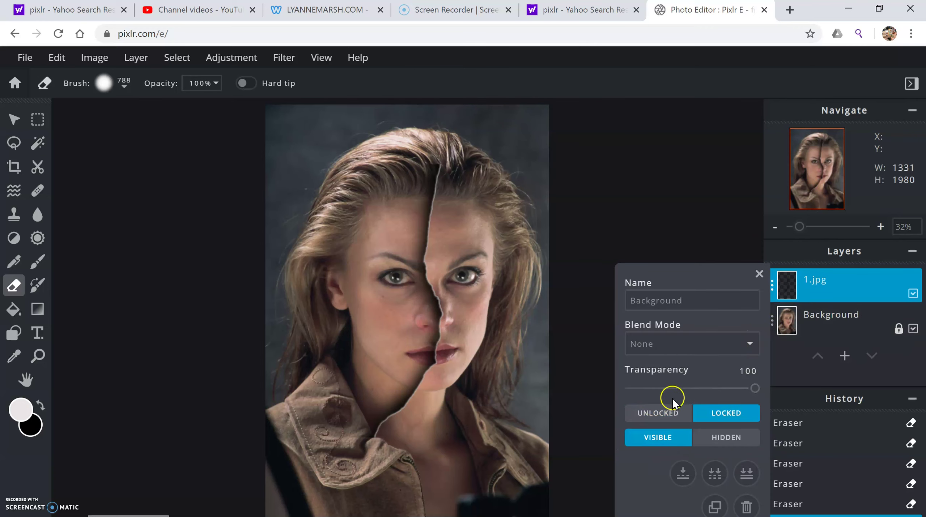
click(714, 506)
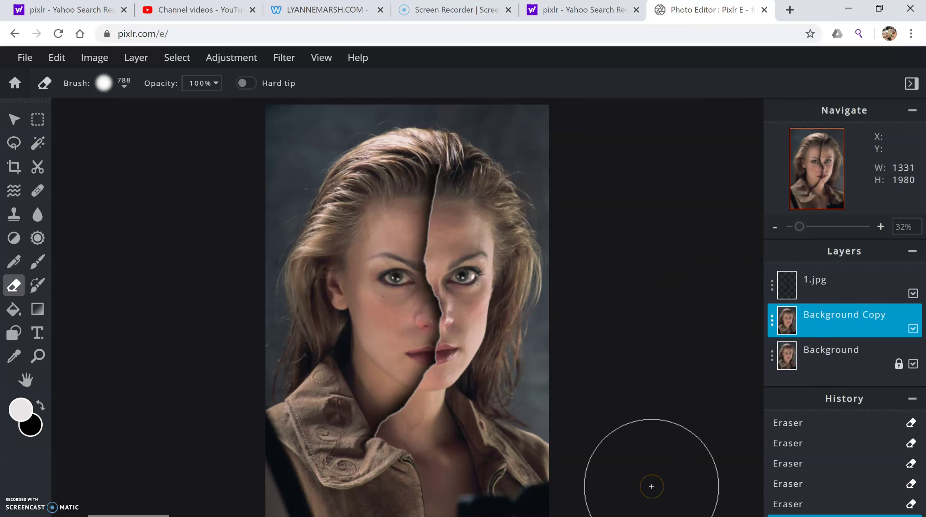
mouse_move(387, 107)
mouse_down()
mouse_move(386, 130)
mouse_move(375, 132)
mouse_move(364, 157)
mouse_move(427, 502)
mouse_up()
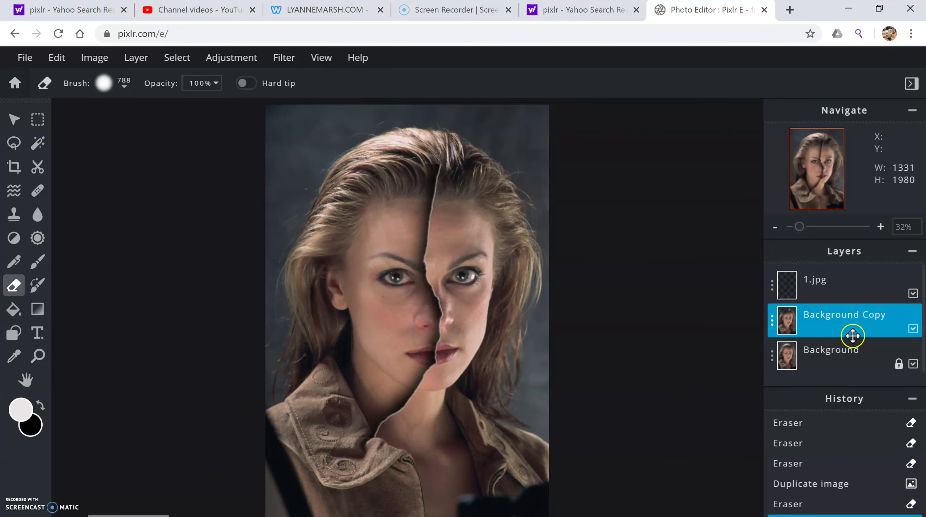
- In the PowerPoint tutorial, review slides 4–6, then return to the title slide
key(alt+Tab)
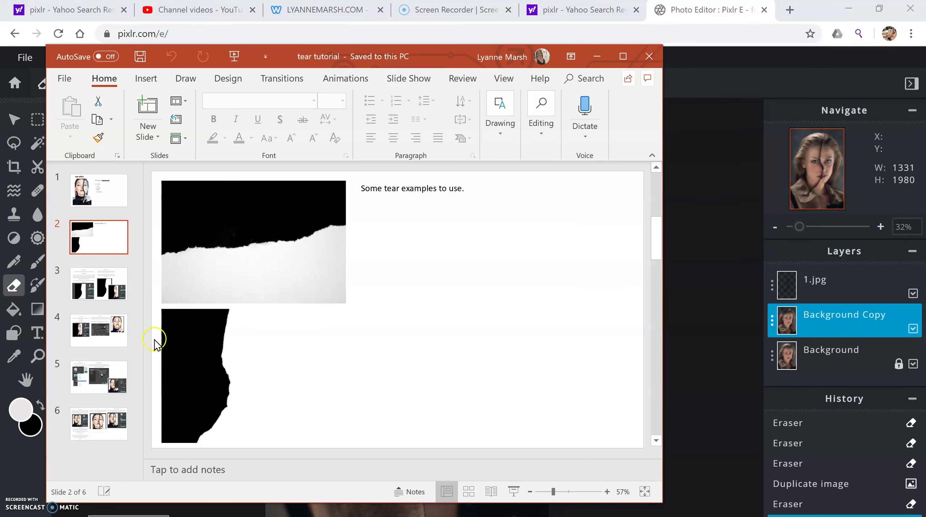
click(90, 332)
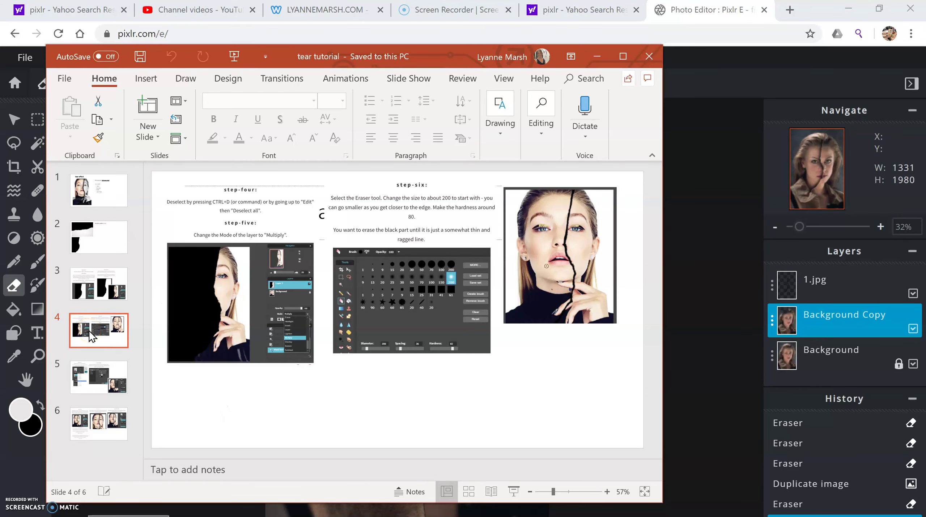
key(Down)
key(Up)
key(Down)
key(Down)
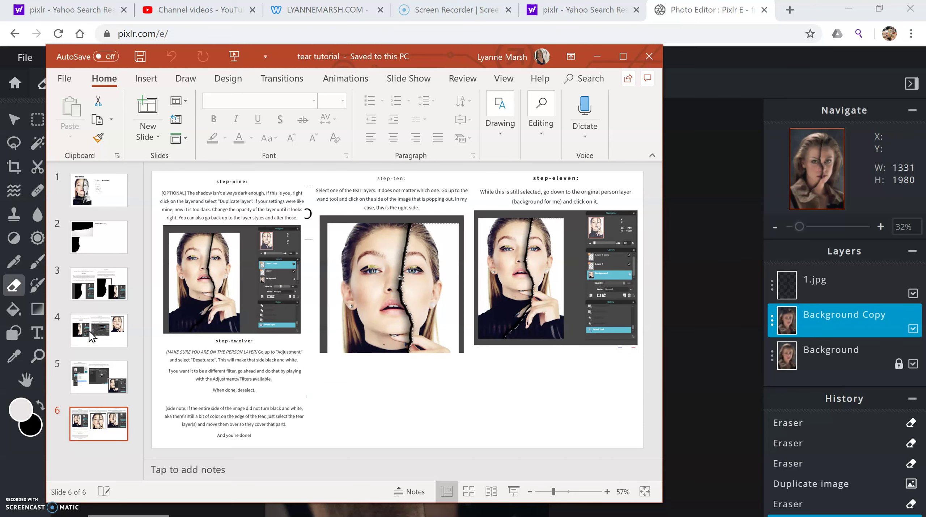
click(108, 185)
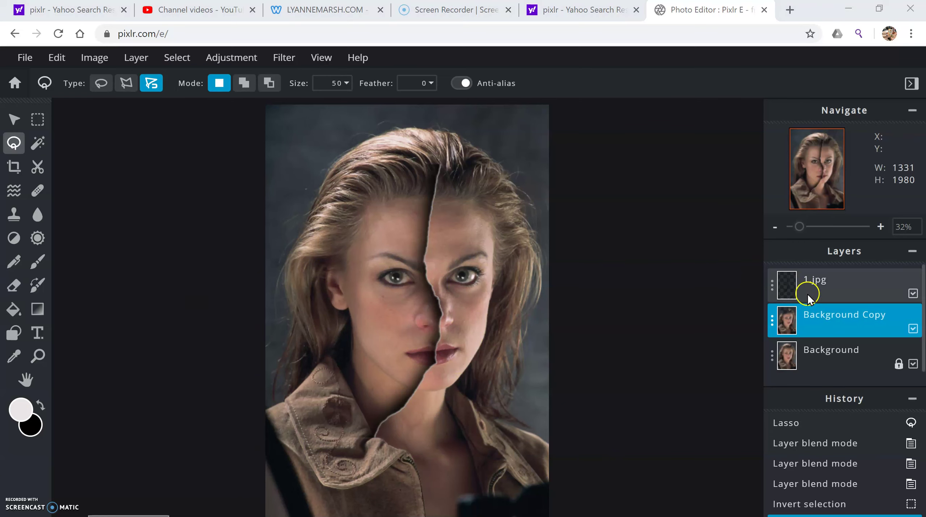
- On the 1.jpg layer, Magnetic Lasso down the tear and up the right edge into a closed selection
click(831, 281)
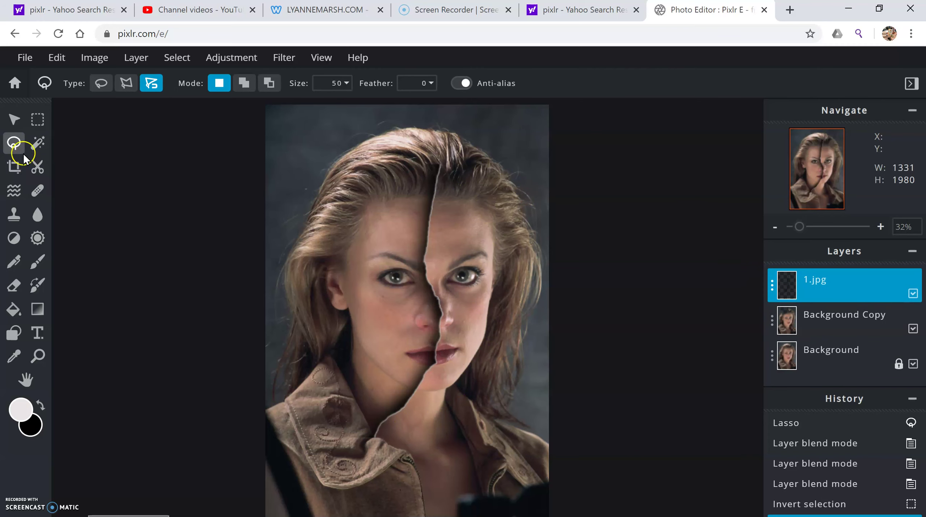
click(152, 95)
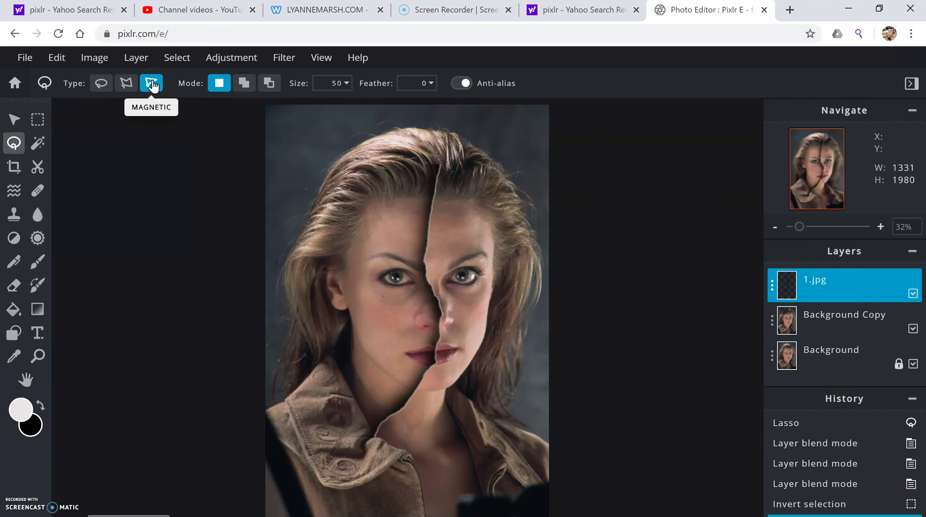
click(442, 103)
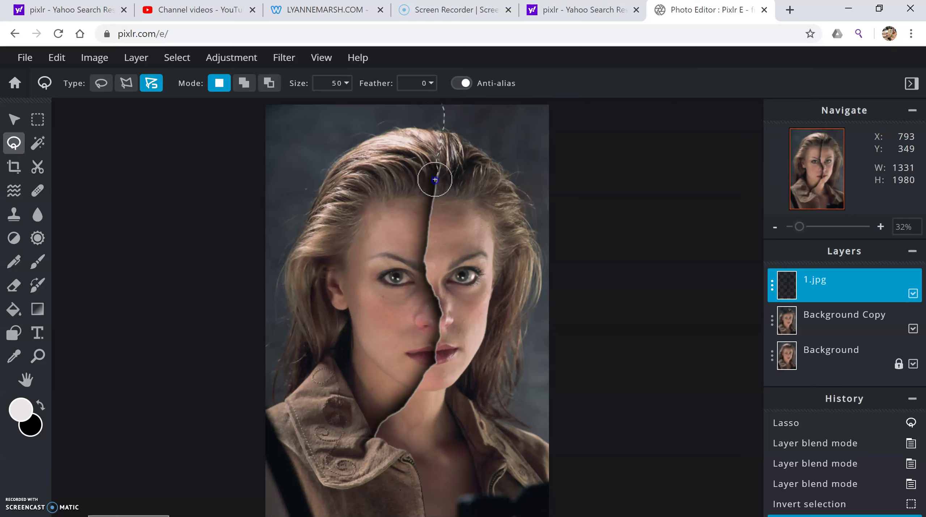
click(431, 220)
mouse_move(431, 220)
mouse_down()
mouse_move(440, 350)
mouse_move(374, 435)
mouse_move(372, 516)
mouse_up()
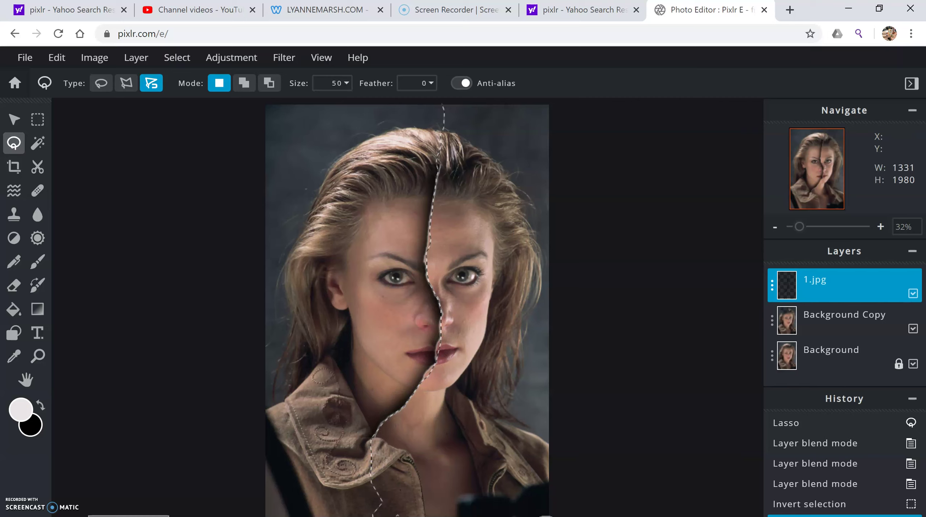
mouse_move(593, 515)
mouse_down()
mouse_move(566, 122)
mouse_move(550, 103)
mouse_move(469, 99)
mouse_move(443, 109)
mouse_up()
click(443, 110)
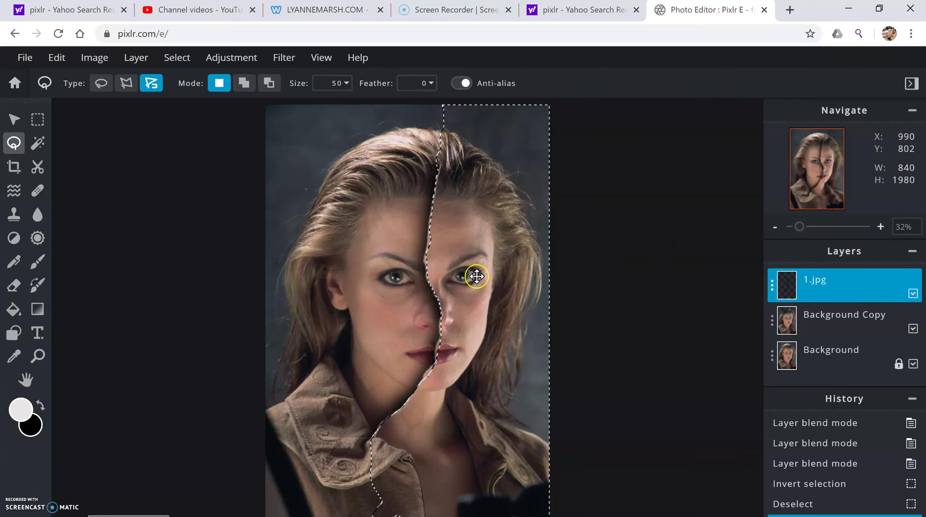
- In Add mode, add lasso areas along the seam near the forehead and chin
click(242, 87)
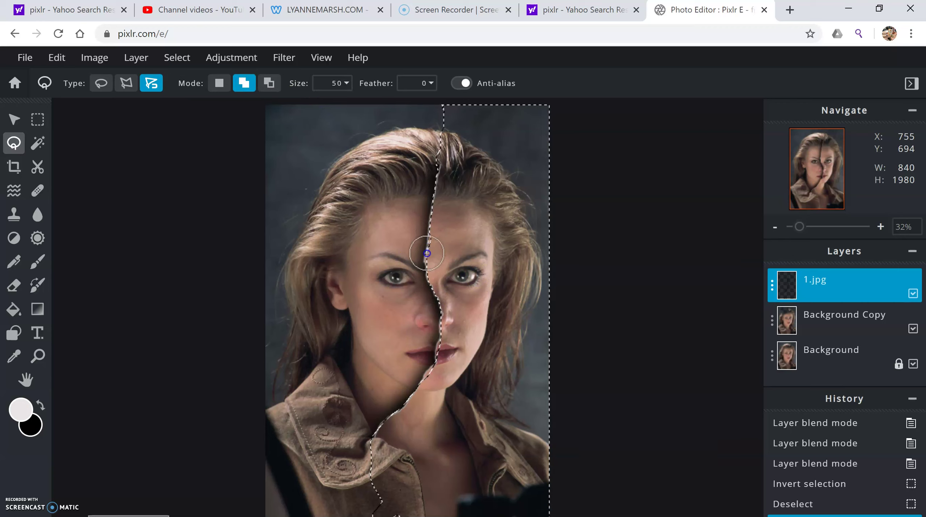
click(428, 227)
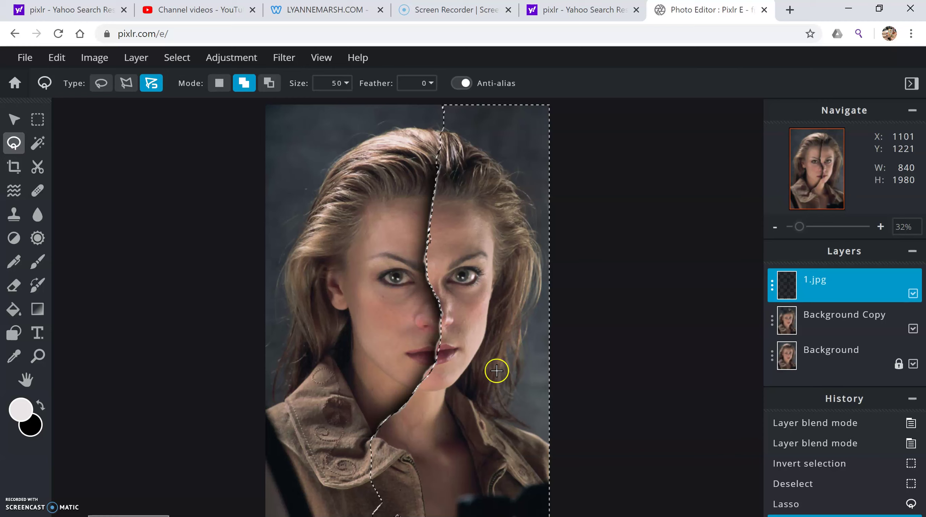
click(422, 380)
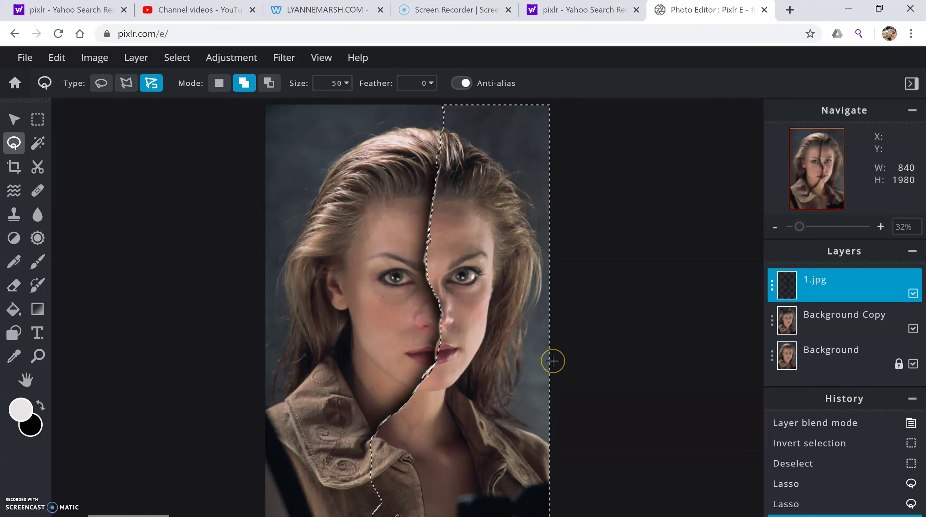
- Invert the selection so it covers the left side of the face
right_click(502, 277)
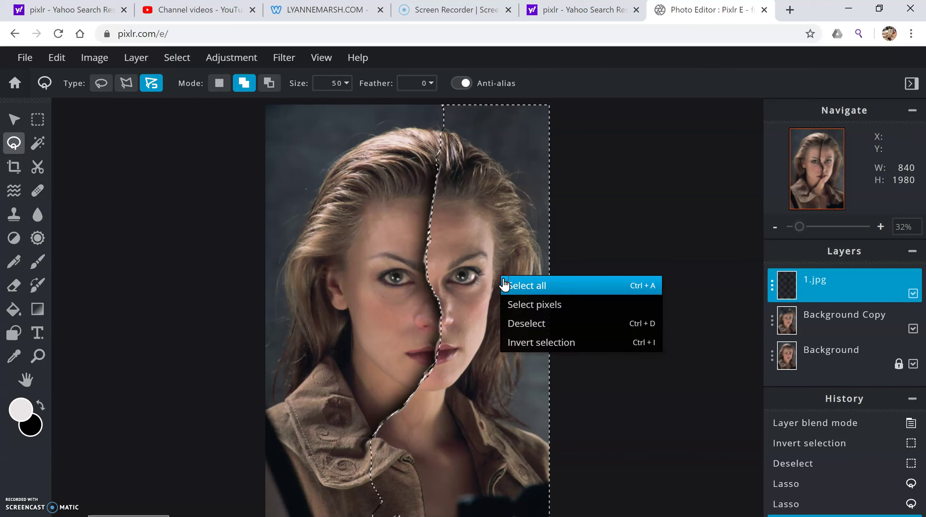
click(539, 322)
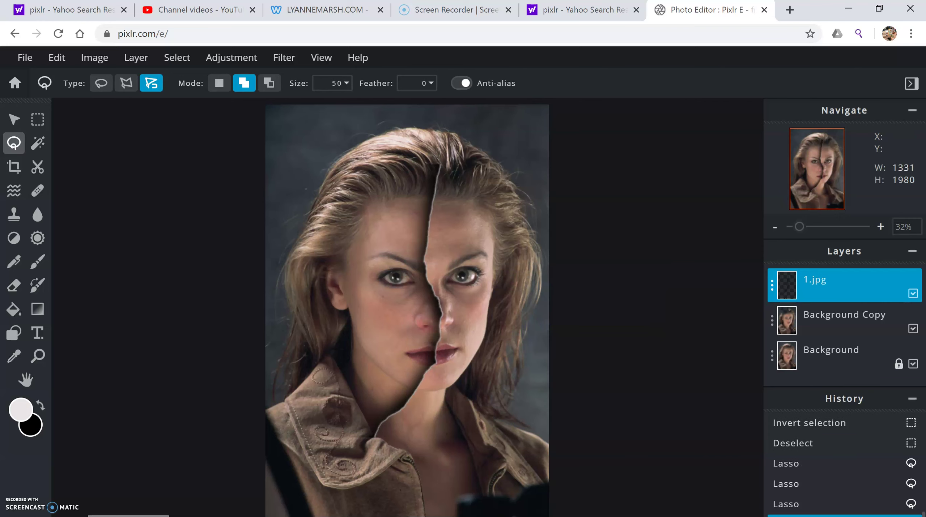
click(801, 504)
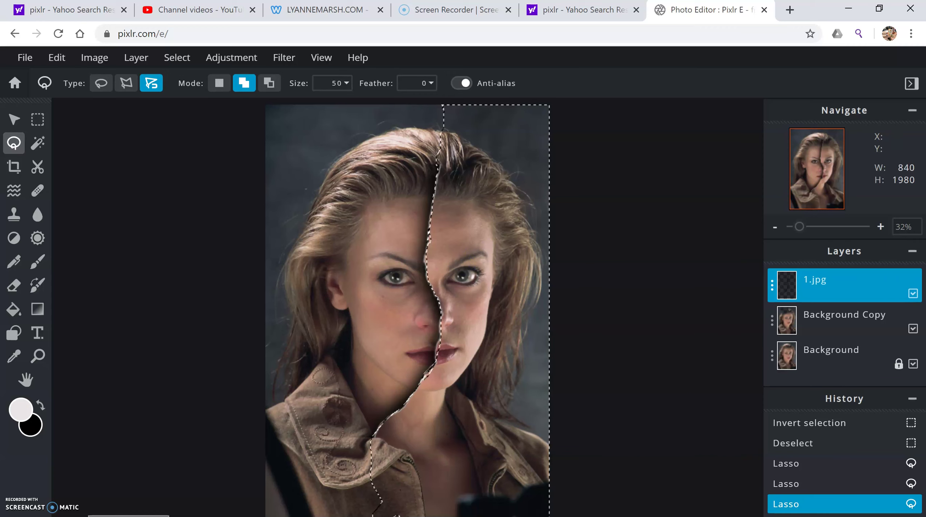
right_click(486, 294)
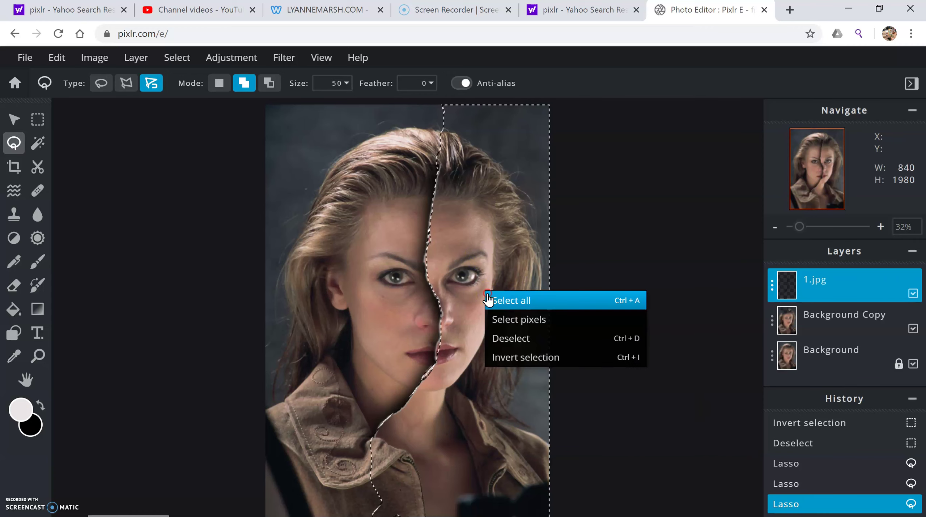
click(533, 361)
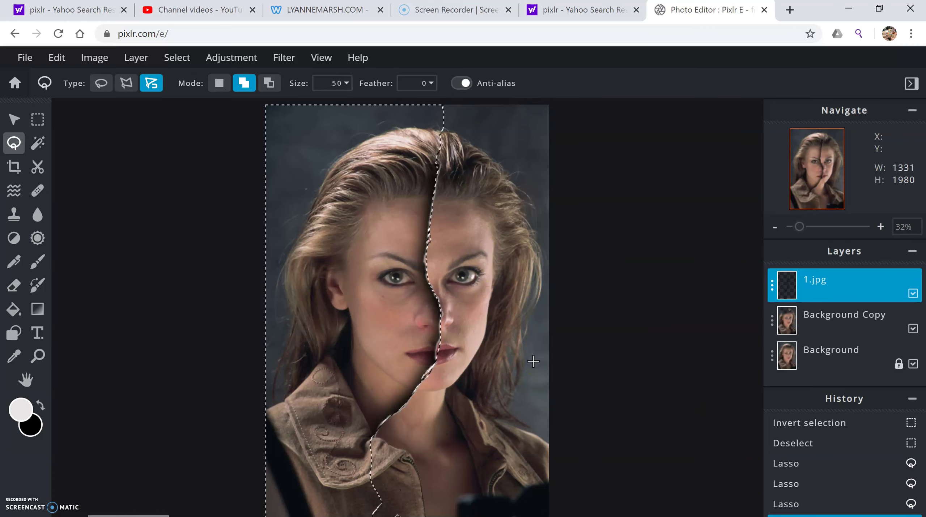
- Delete the left half from Background Copy, check by toggling the Background layer, then deselect
click(817, 324)
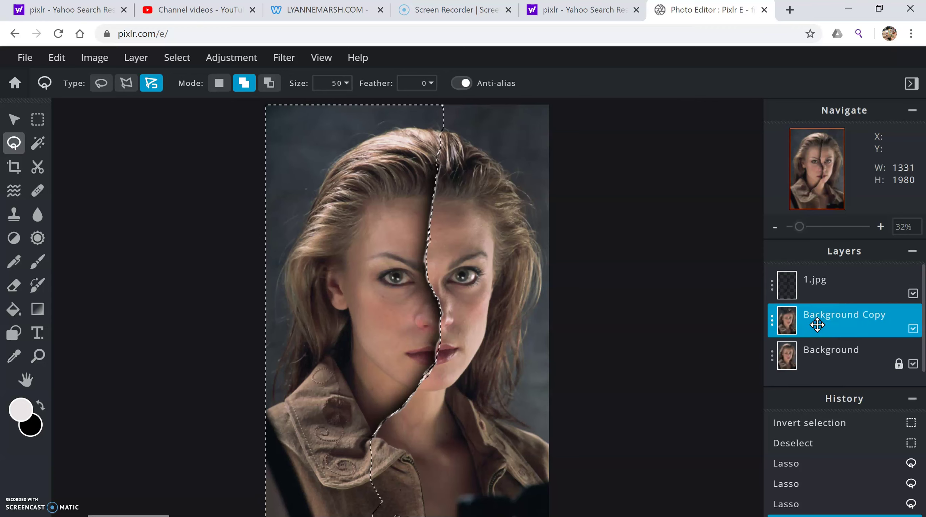
key(Delete)
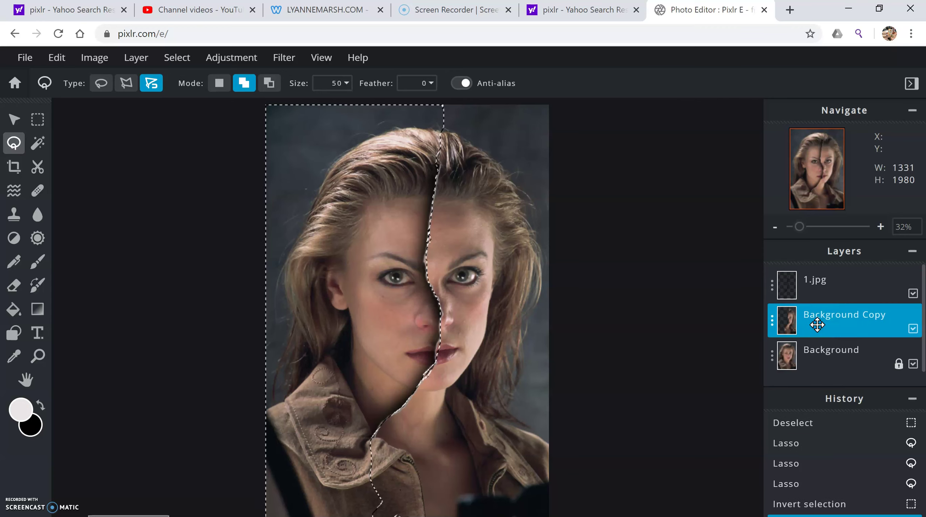
click(913, 363)
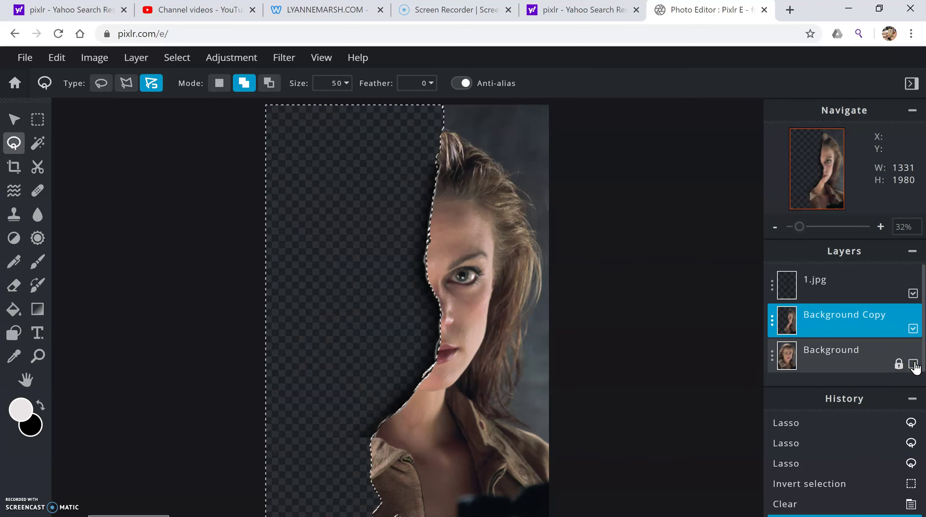
click(913, 363)
drag(853, 319, 781, 306)
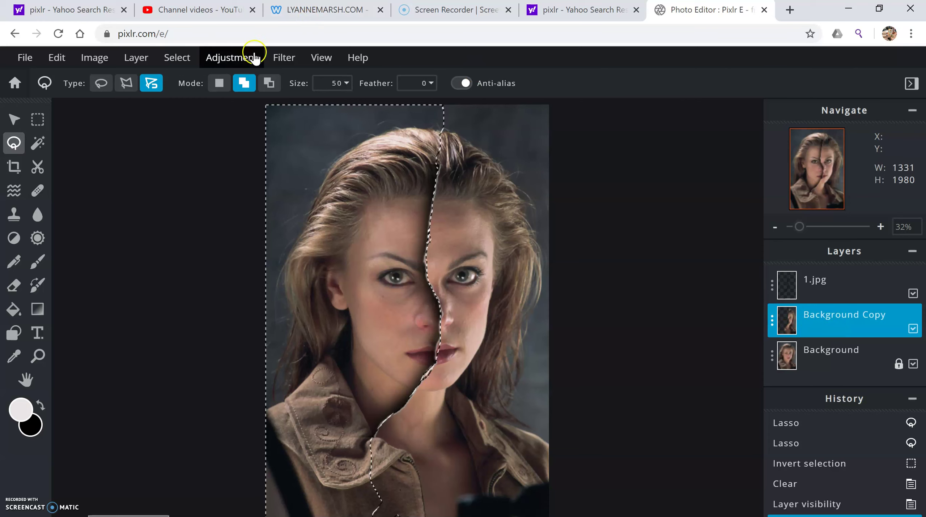
click(180, 59)
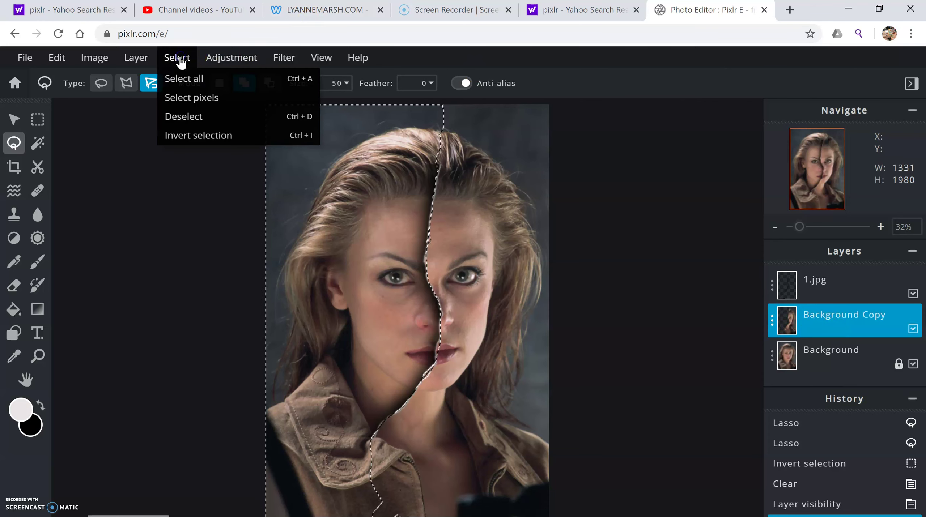
click(184, 116)
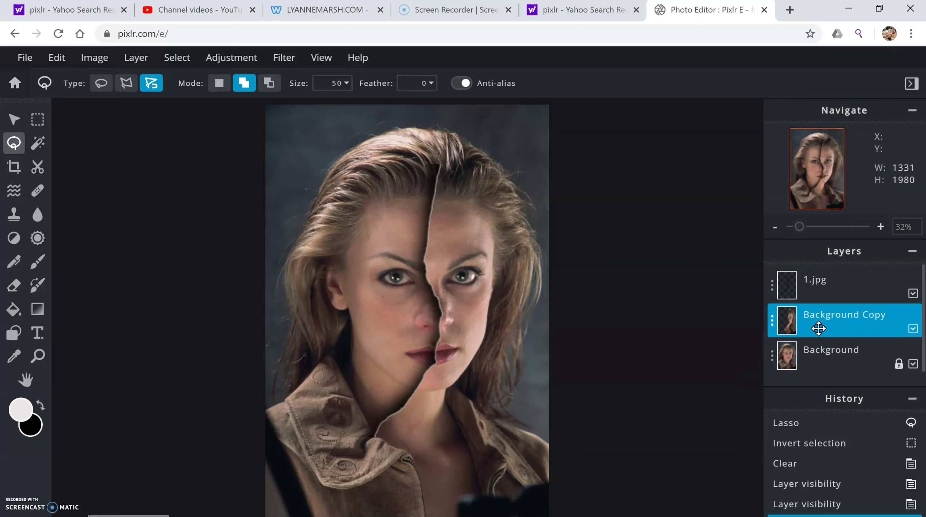
click(90, 60)
- Desaturate Background Copy with Adjustment > Desaturate, then zoom in on the seam and back out
click(222, 59)
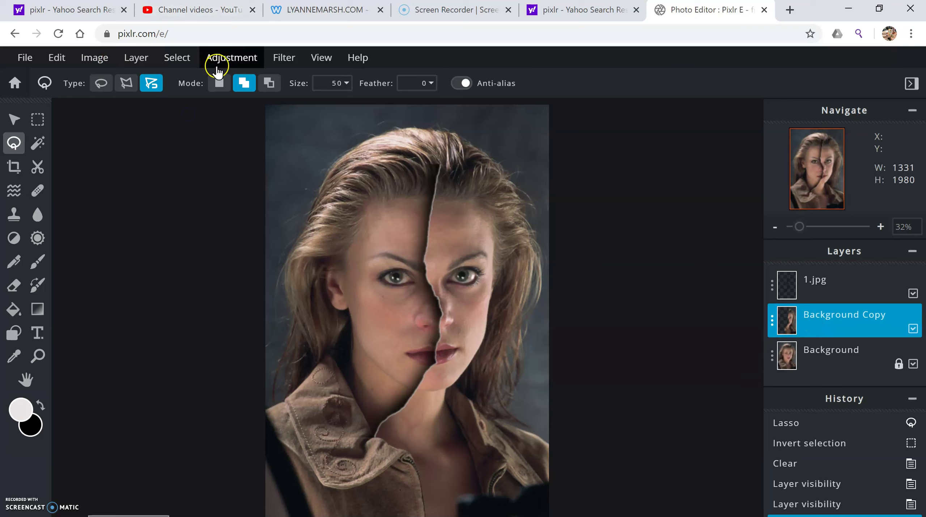
click(257, 333)
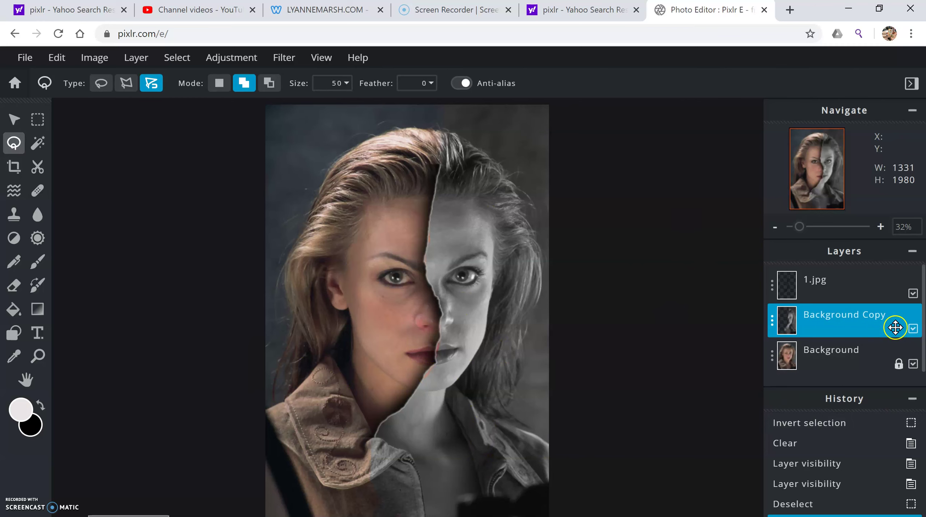
drag(802, 227, 815, 227)
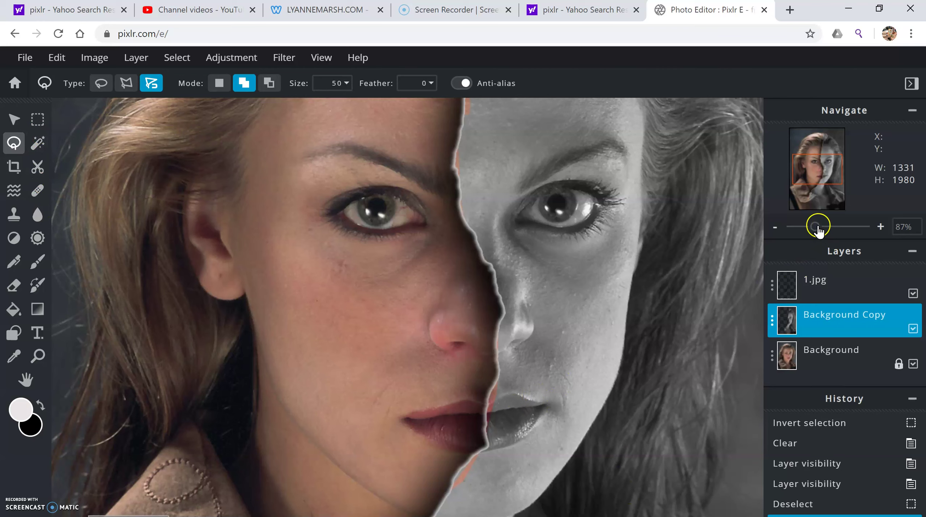
drag(816, 229, 801, 231)
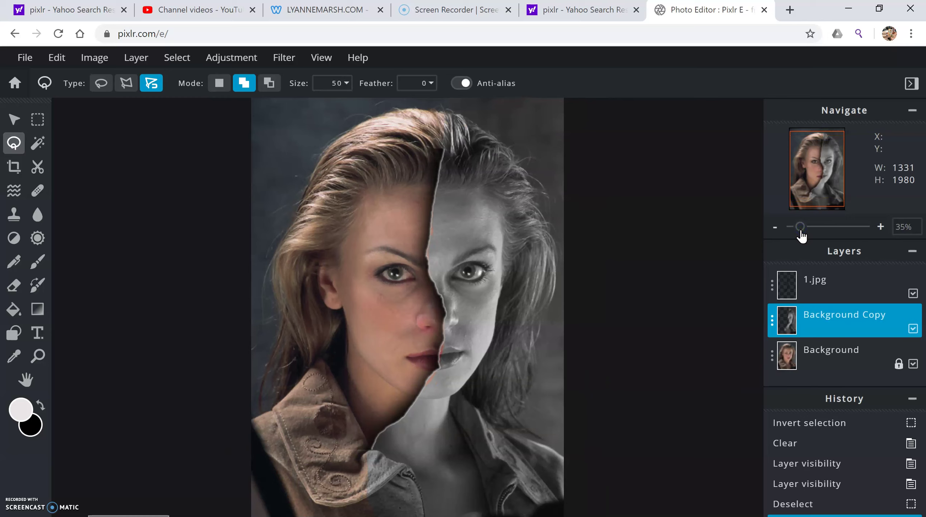